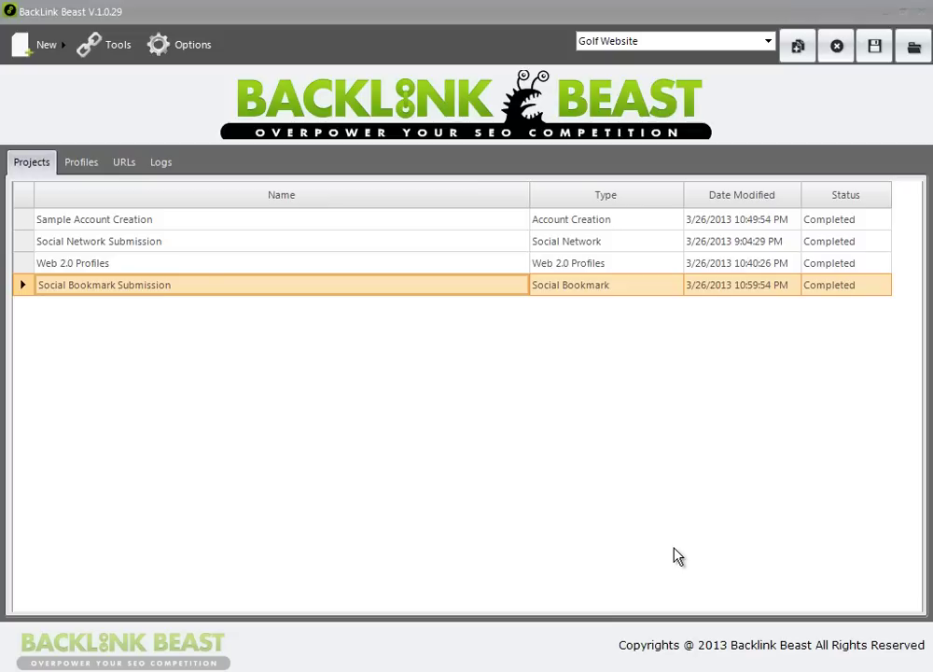
# Add a new PDF Sharing Sites submission project, which appears as New Projects 5
pyautogui.click(50, 54)
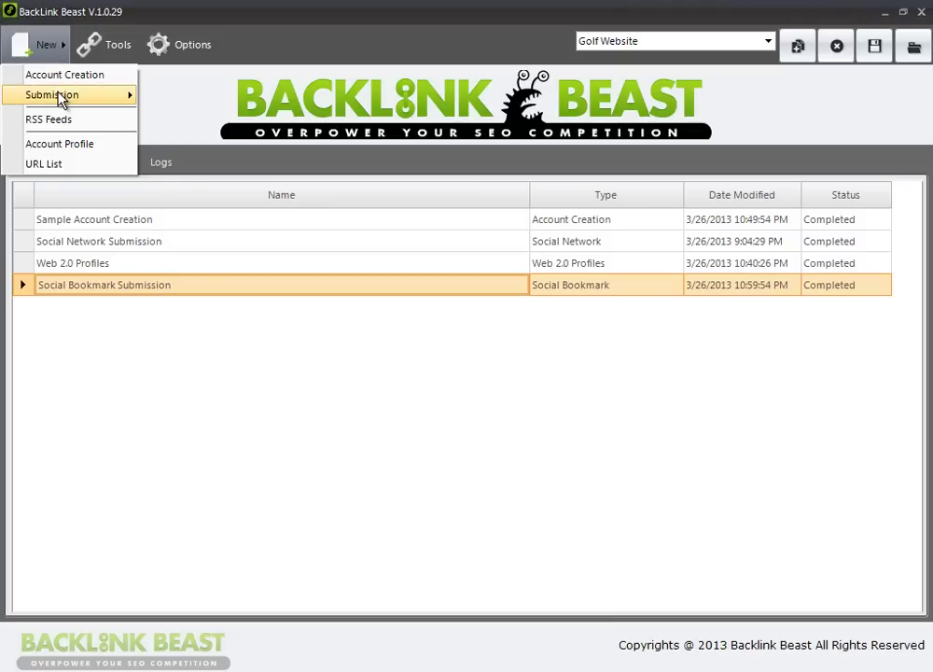
pyautogui.moveTo(60, 98)
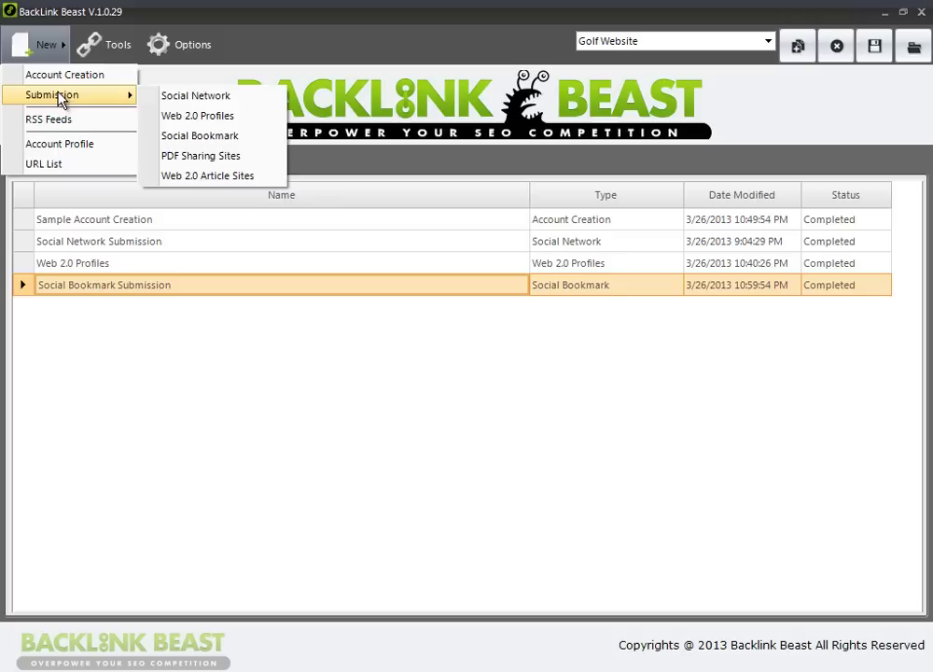
pyautogui.click(208, 156)
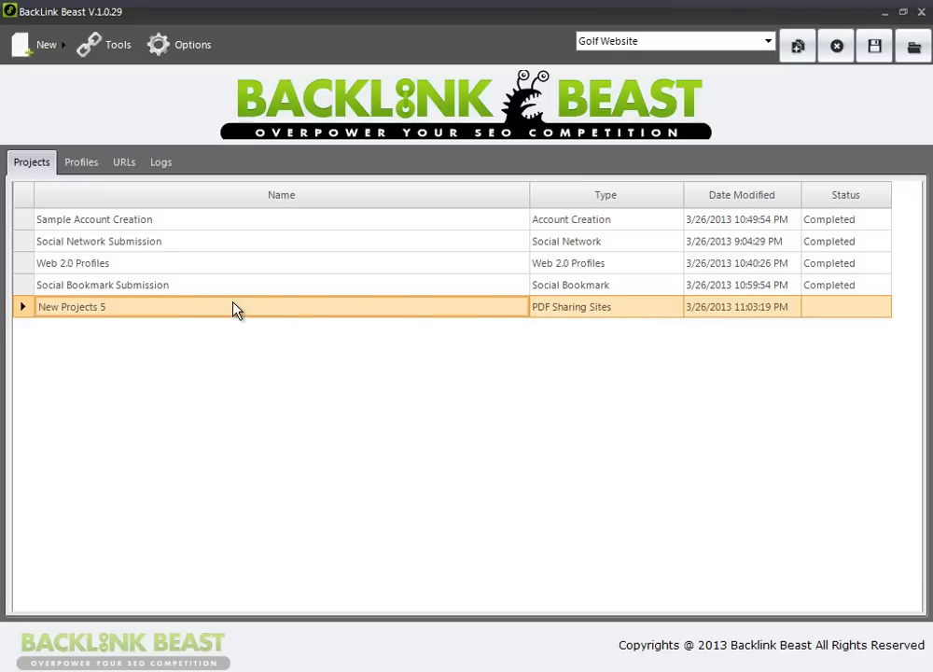
# Rename the New Projects 5 project to 'PDF Website Submissions'
pyautogui.rightClick(185, 308)
pyautogui.click(205, 317)
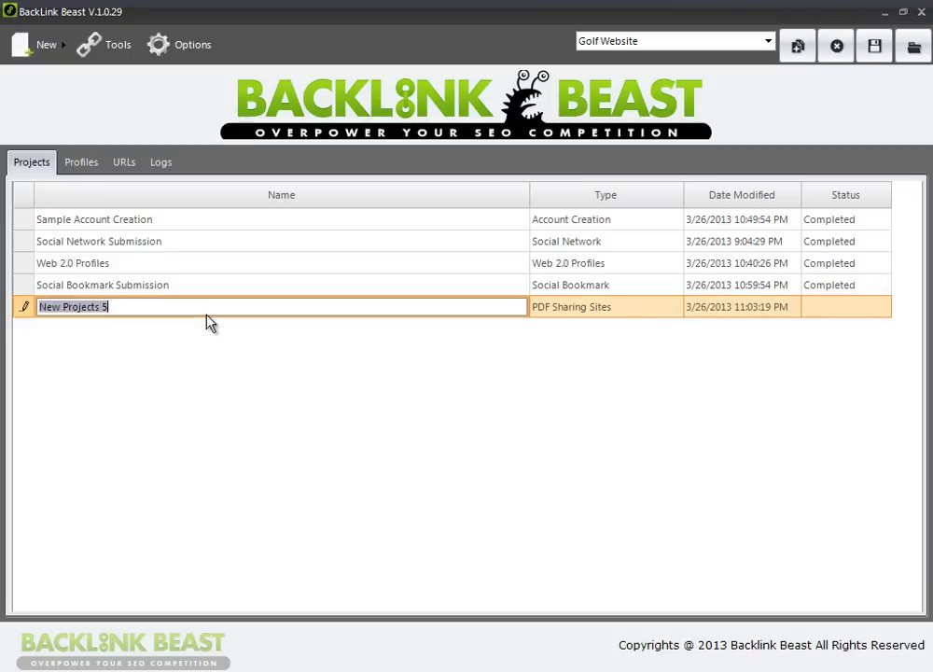
pyautogui.write('PDF ')
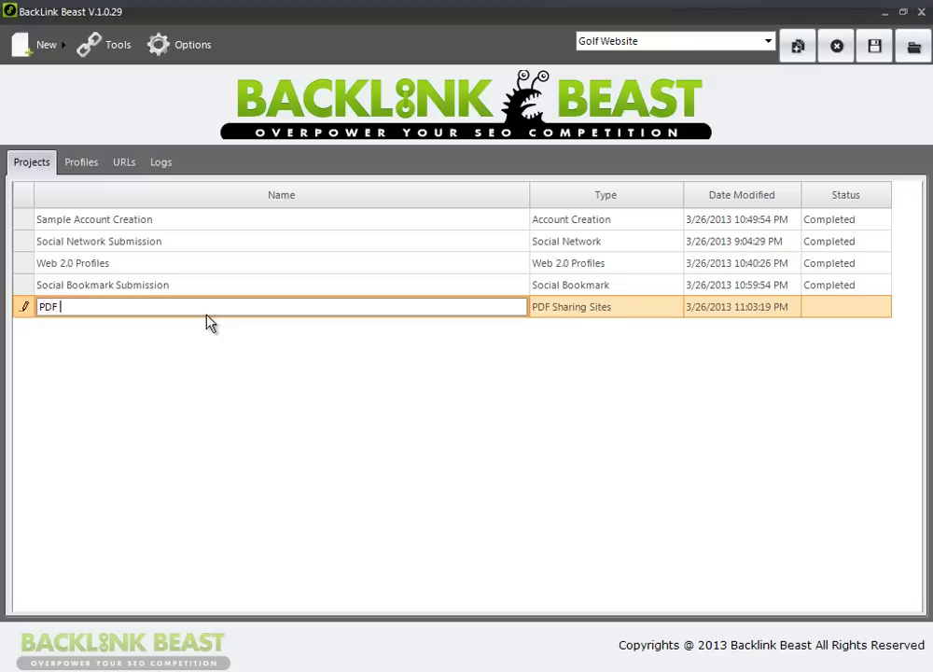
pyautogui.write('Website Submissions')
pyautogui.press('Return')
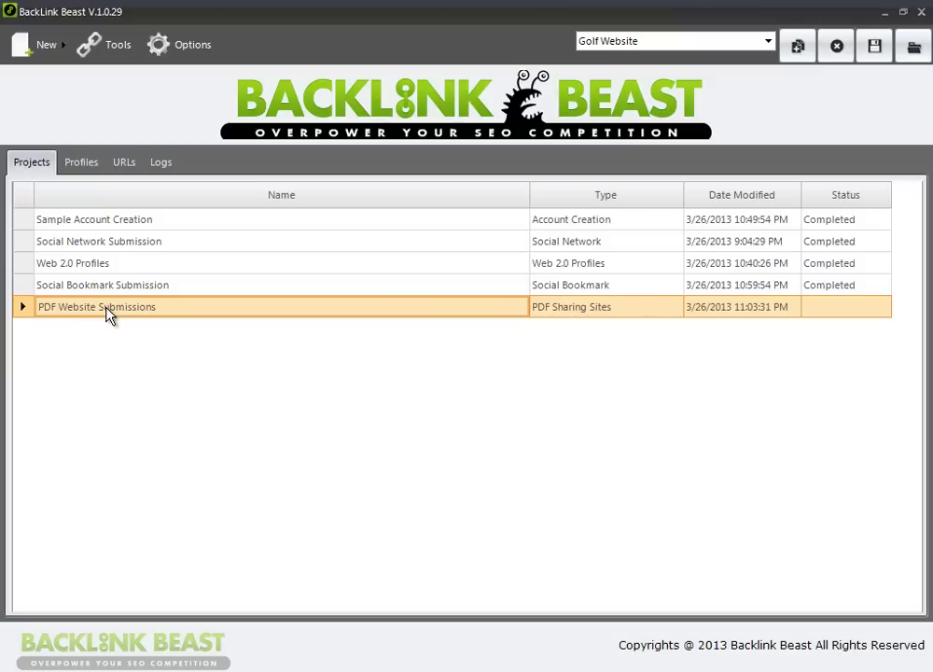
# Inspect the Sample Profile's PDF sharing site logins, then go back to the Projects list
pyautogui.click(84, 166)
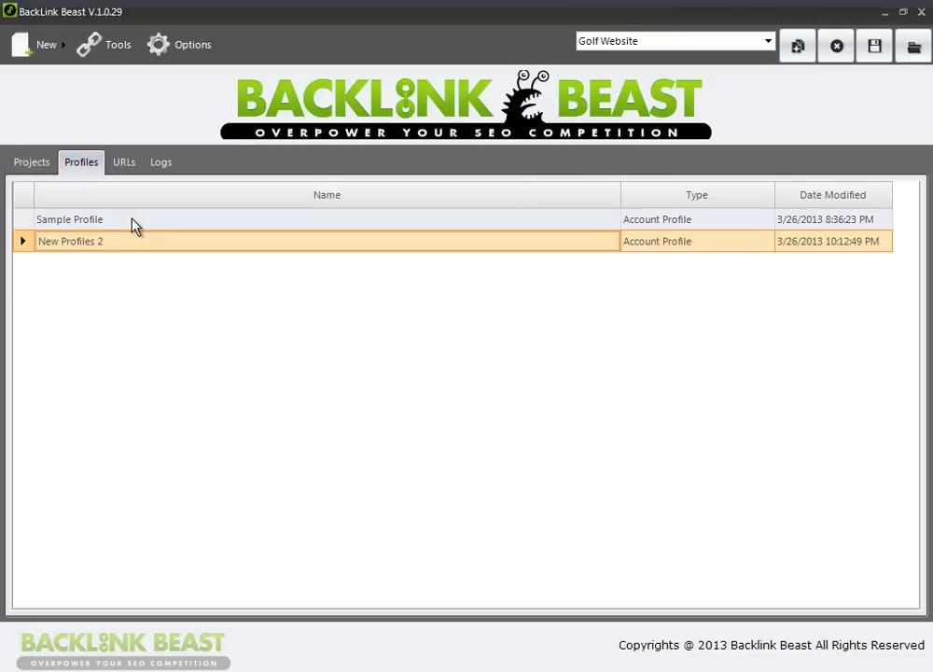
pyautogui.click(122, 224)
pyautogui.doubleClick(122, 224)
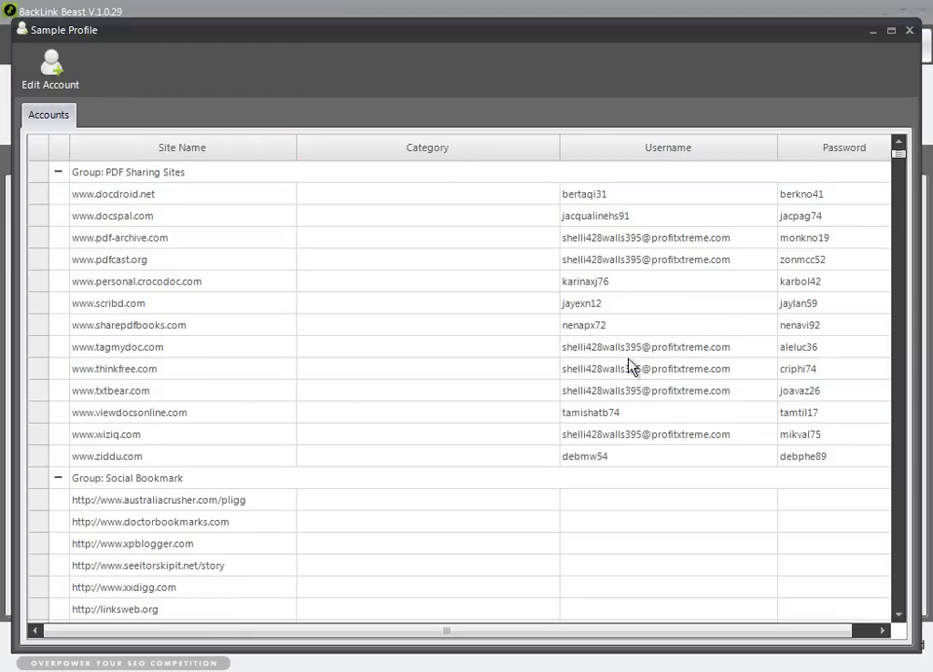
pyautogui.click(910, 31)
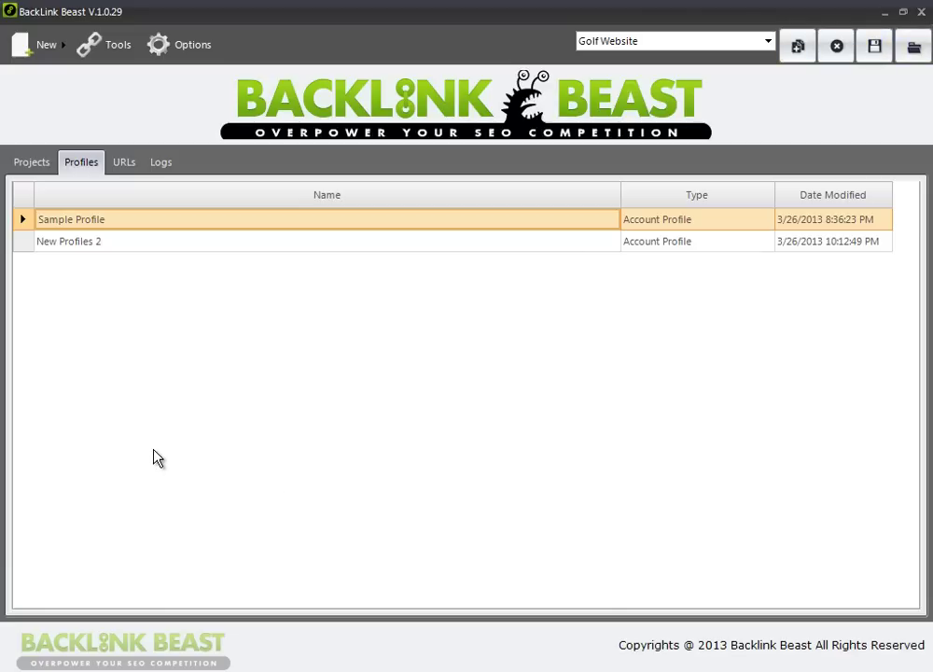
pyautogui.click(34, 167)
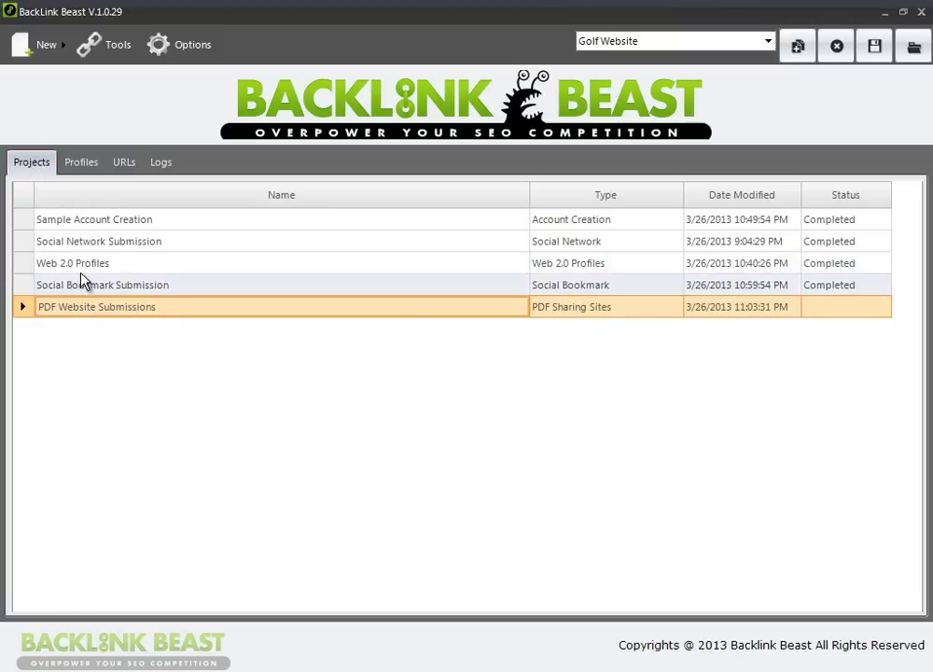
# Create a new URL list and rename New URLs 4 to 'PDF Submission URLs'
pyautogui.click(122, 167)
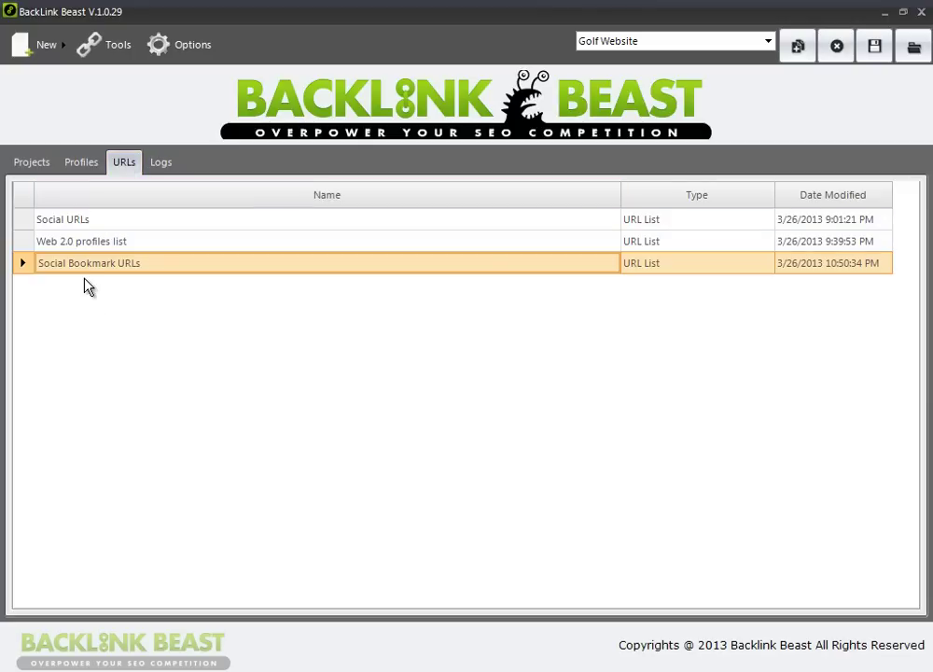
pyautogui.click(49, 51)
pyautogui.click(56, 164)
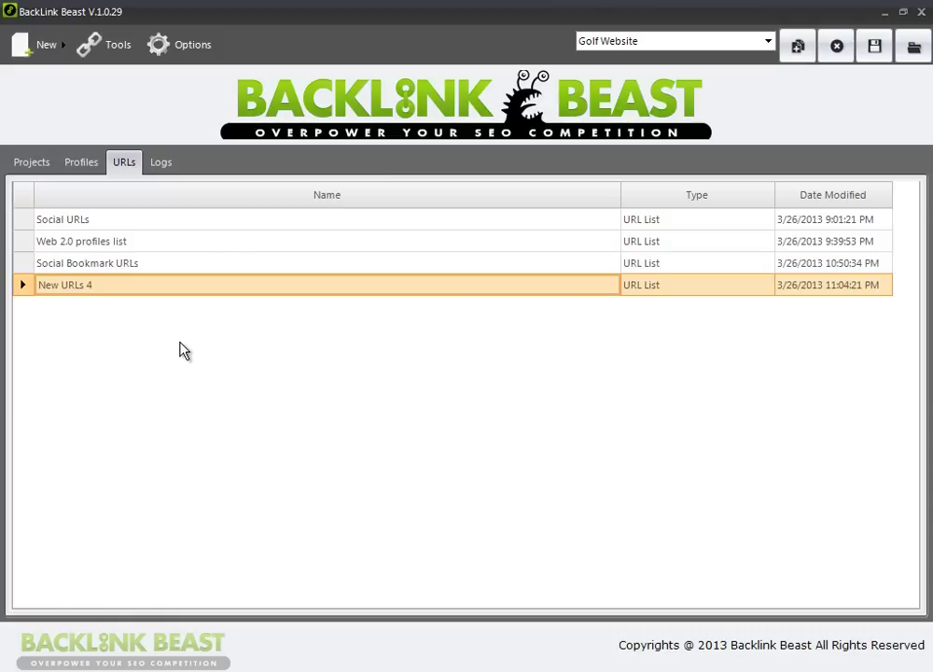
pyautogui.rightClick(125, 288)
pyautogui.click(117, 295)
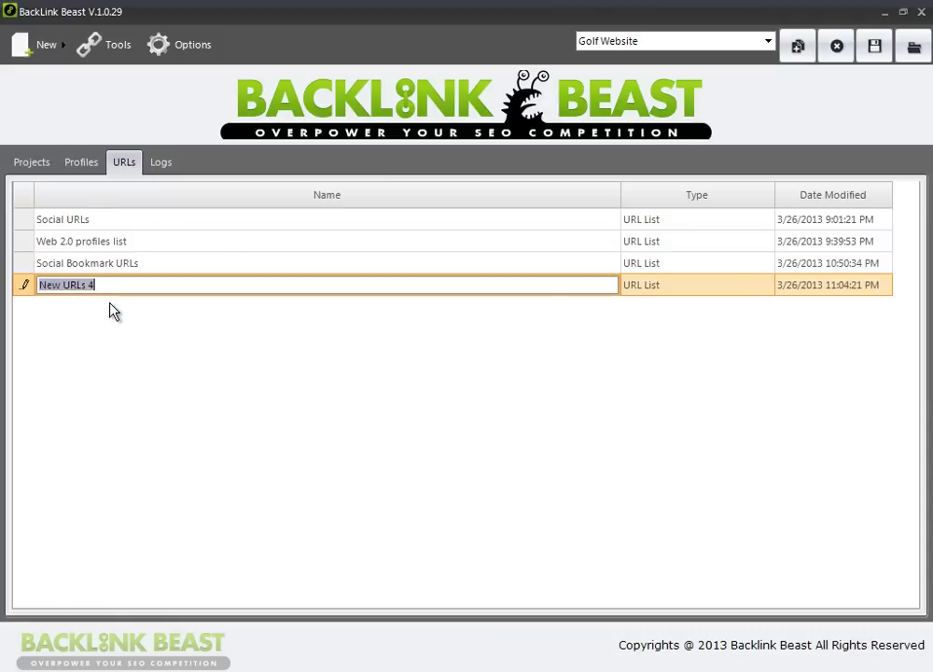
pyautogui.write('PDF Subm')
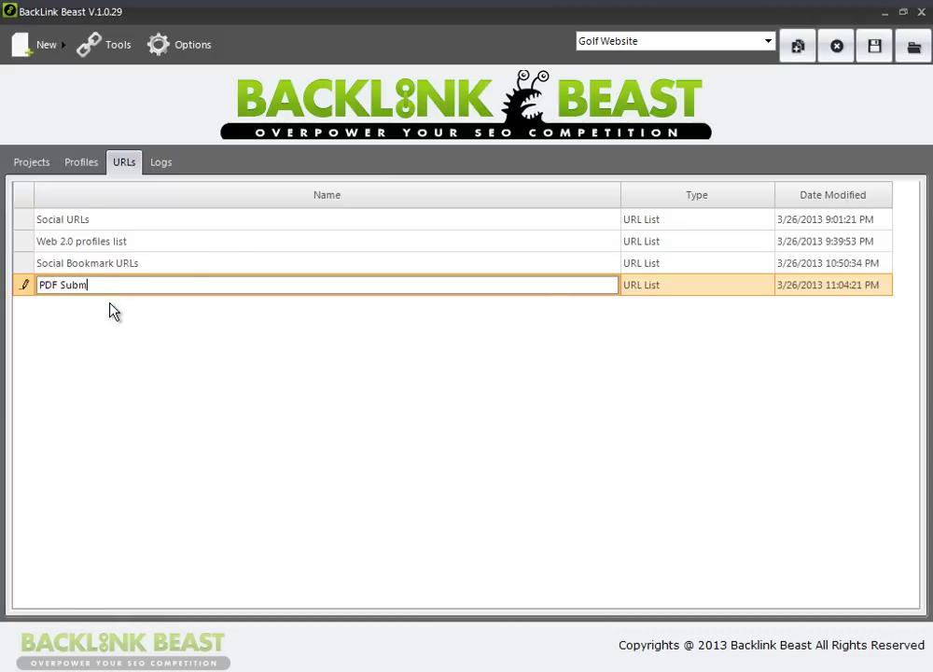
pyautogui.write('ission URLs')
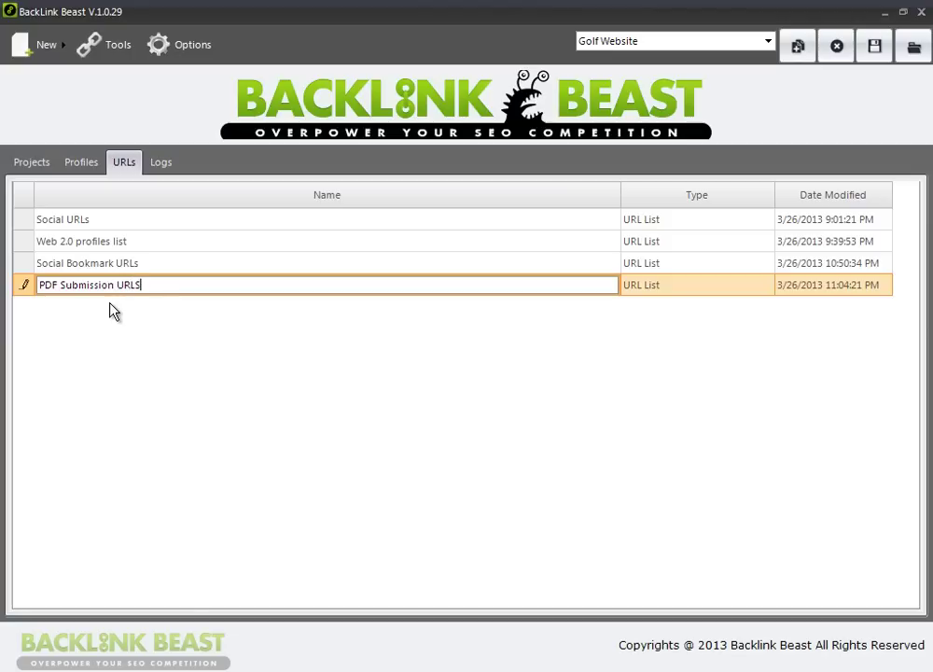
pyautogui.press('Return')
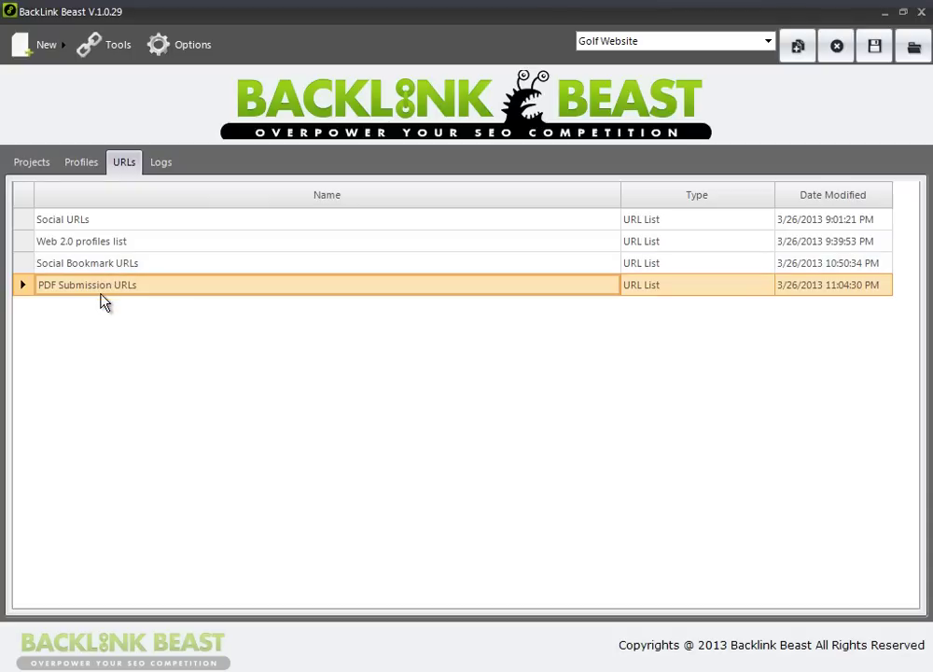
# Open PDF Website Submissions and assign Sample Profile and the PDF Submission URLs list
pyautogui.click(36, 164)
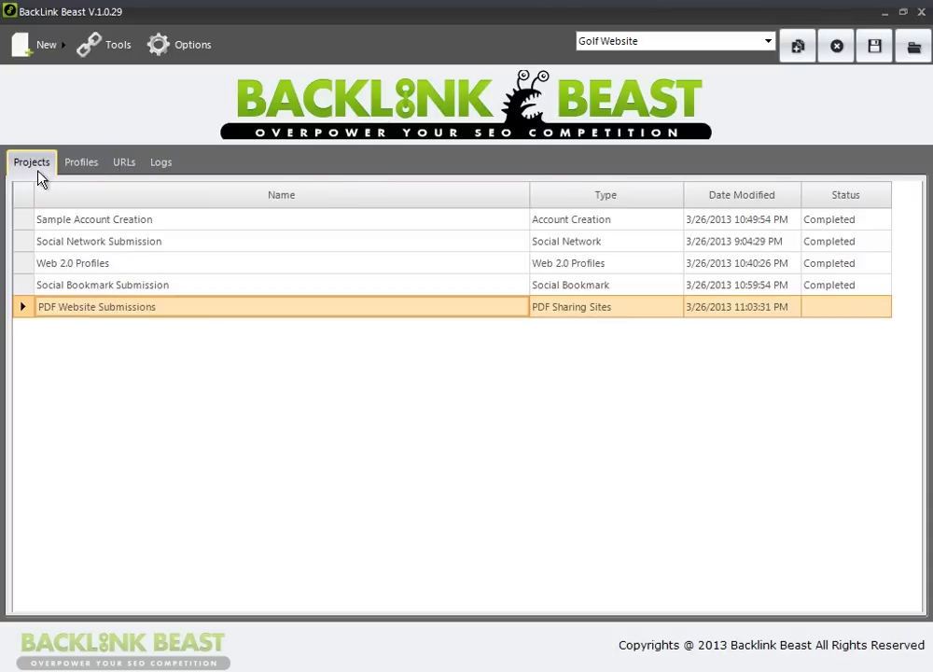
pyautogui.doubleClick(108, 316)
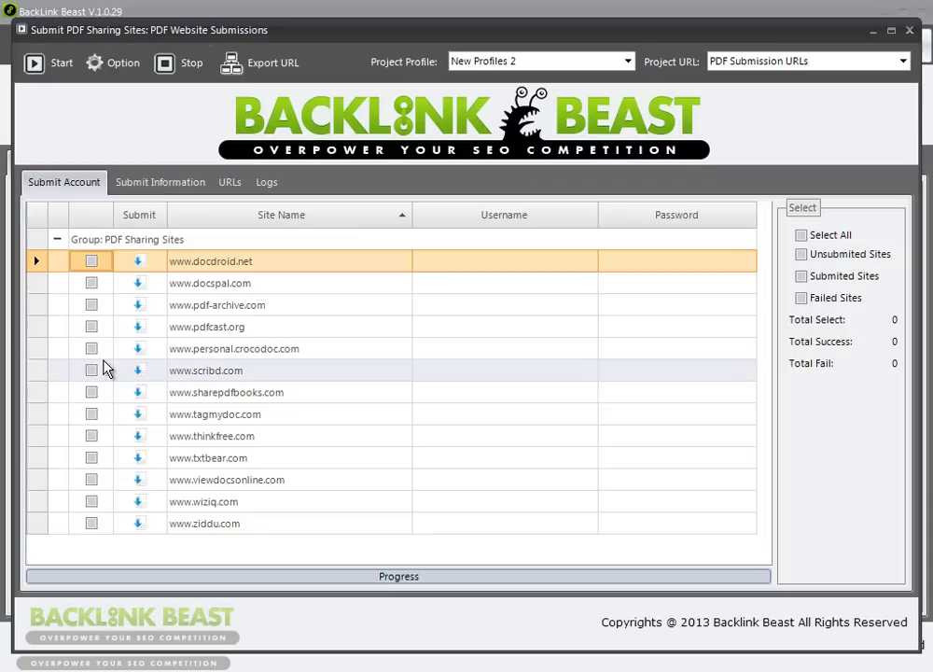
pyautogui.click(566, 62)
pyautogui.click(500, 96)
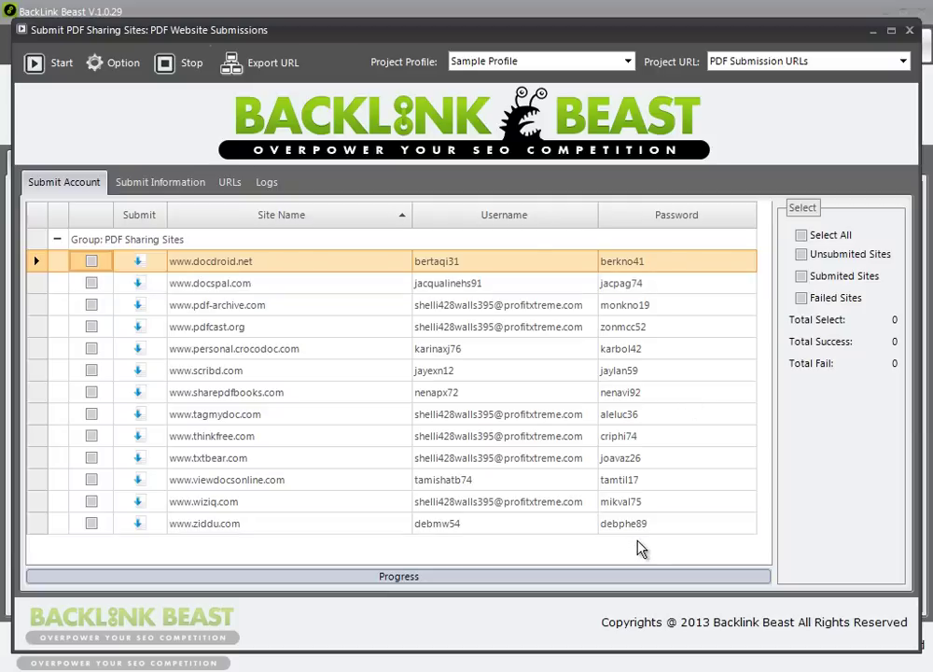
pyautogui.click(802, 62)
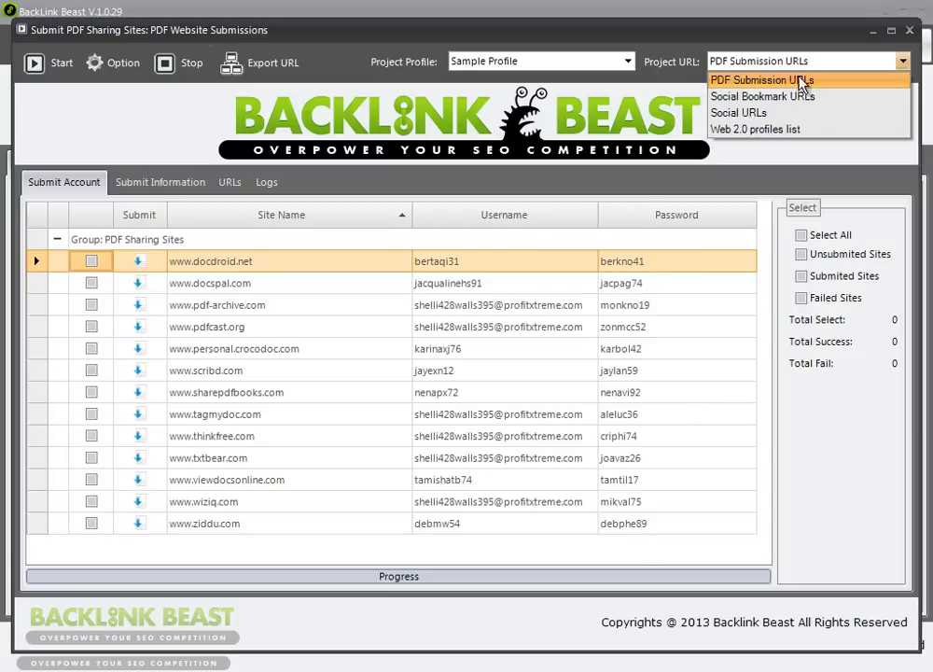
pyautogui.click(717, 75)
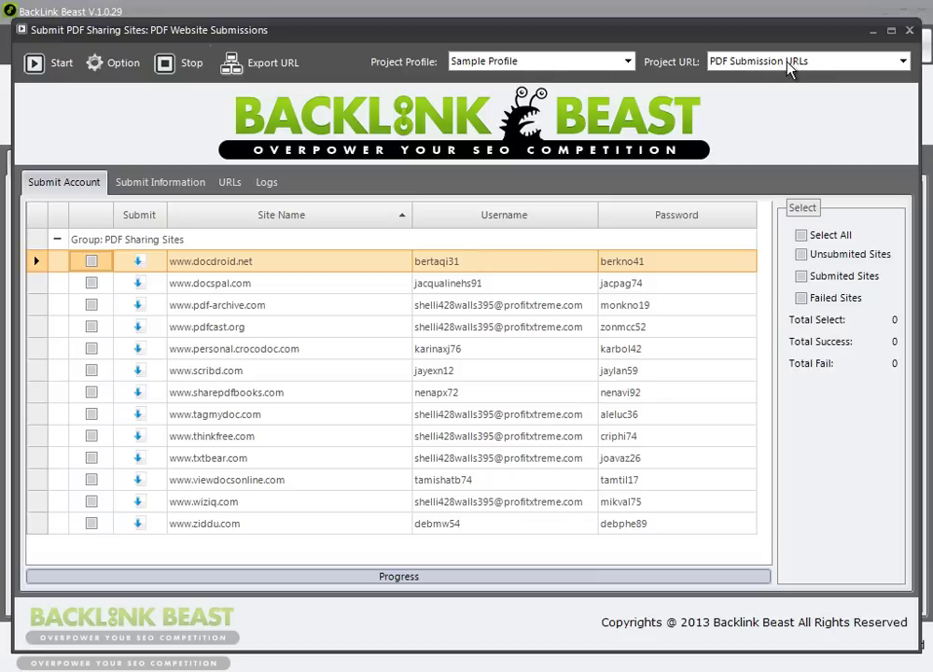
pyautogui.click(180, 183)
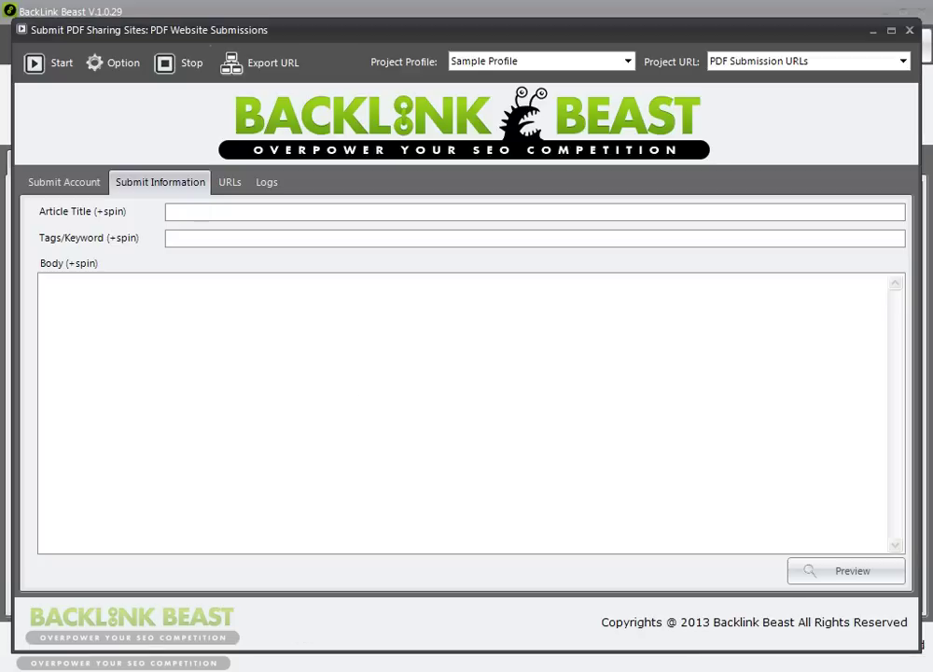
# Copy the golf article's title from the Ezine page into Article Title
pyautogui.click(229, 667)
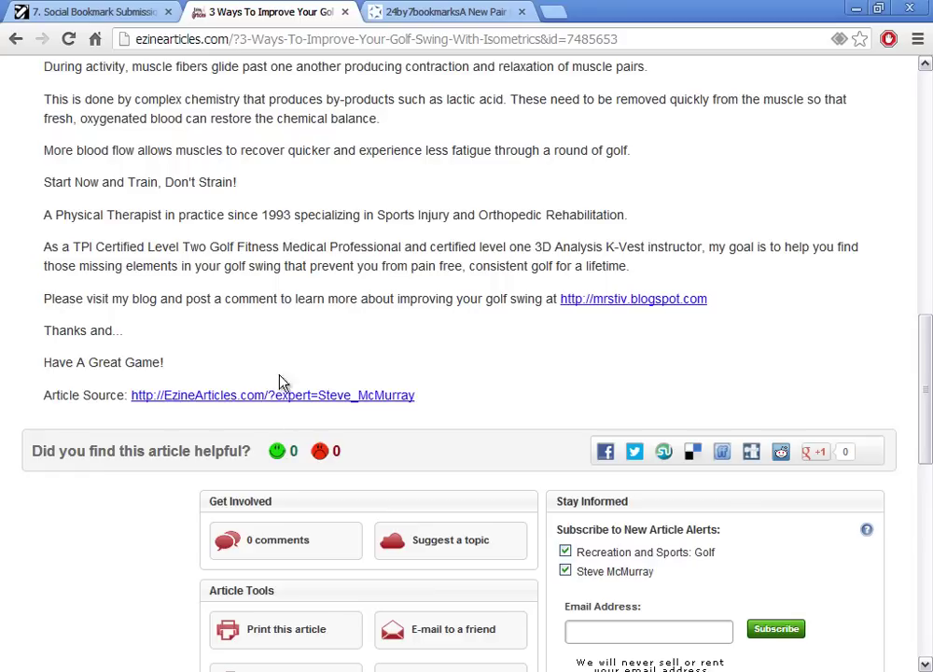
pyautogui.moveTo(392, 401); pyautogui.dragTo(78, 11)
pyautogui.hotkey('alt', 'Tab')
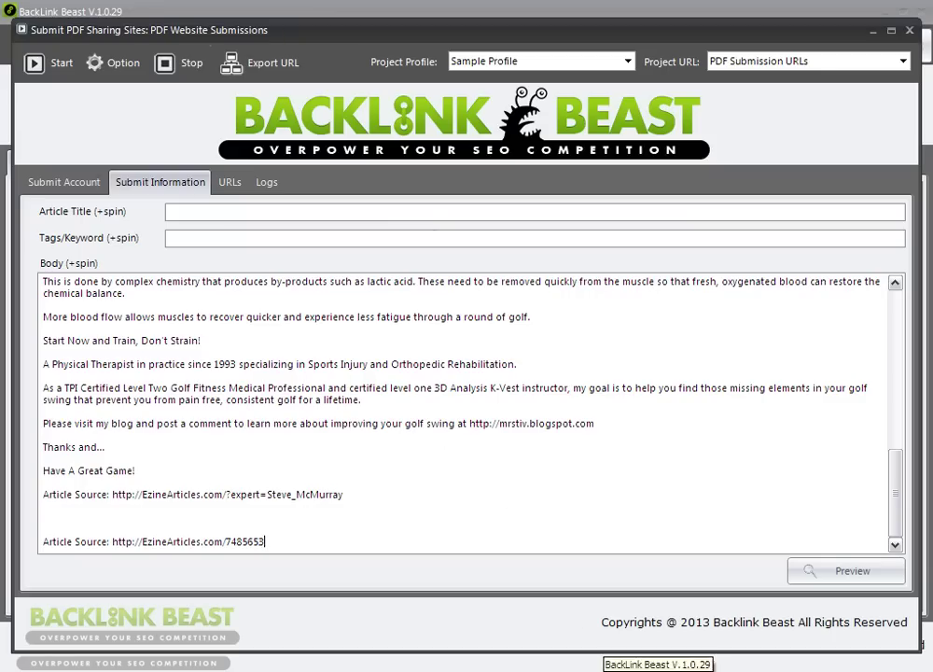
pyautogui.click(229, 666)
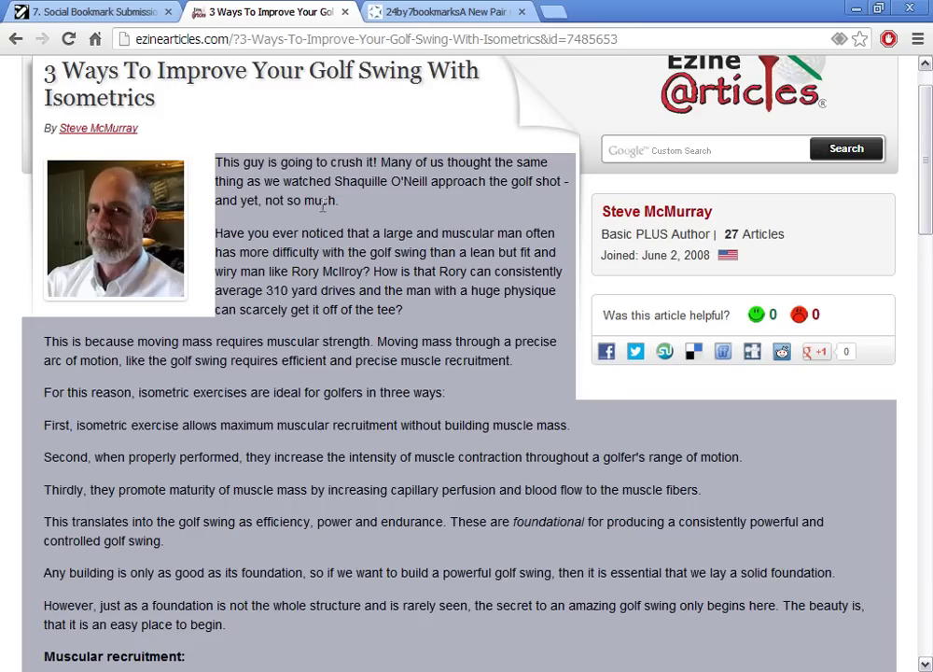
pyautogui.tripleClick(117, 75)
pyautogui.hotkey('ctrl', 'c')
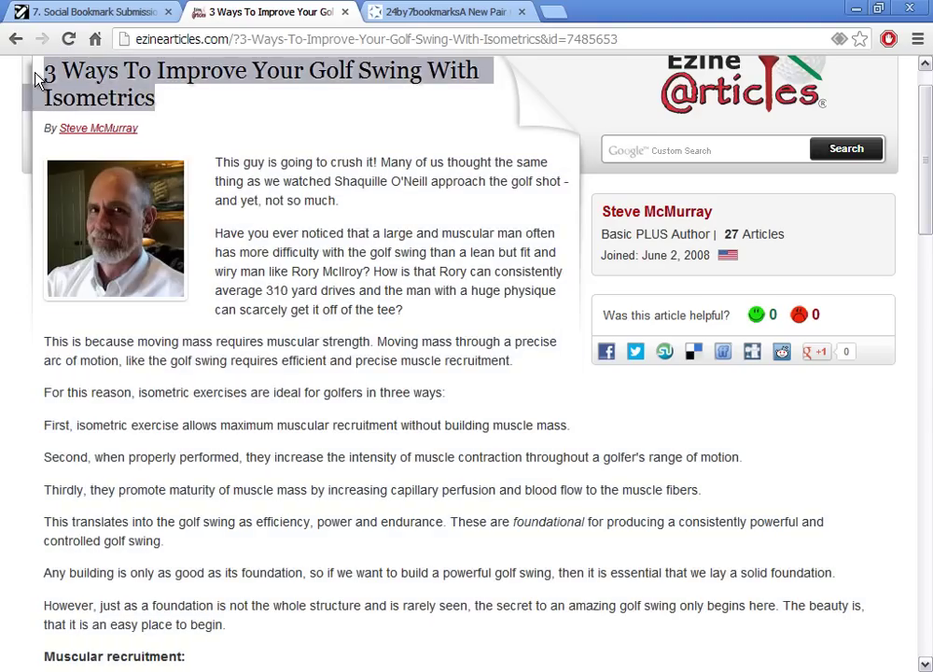
pyautogui.click(728, 666)
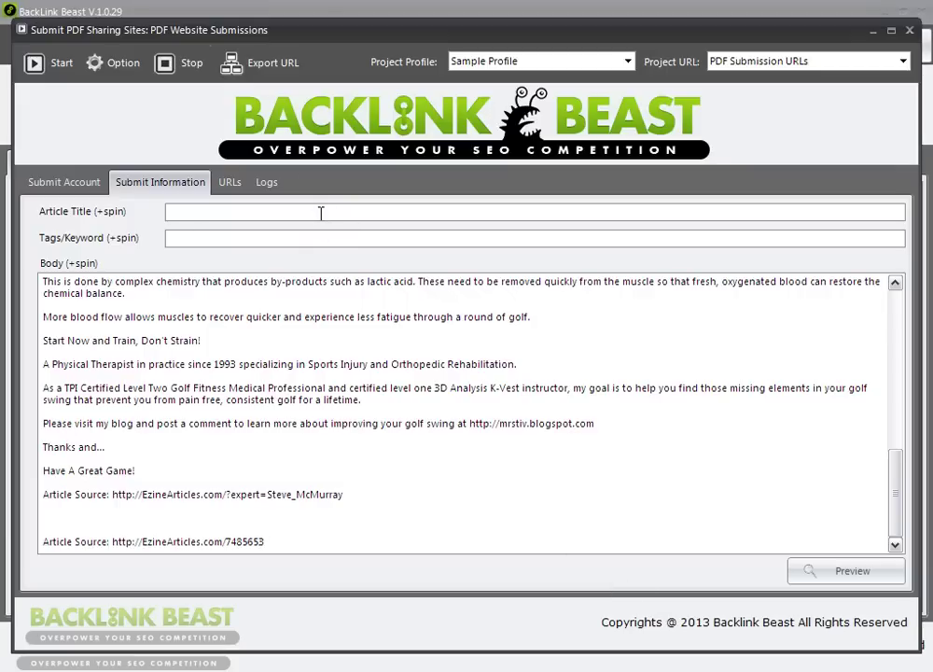
pyautogui.click(320, 212)
pyautogui.hotkey('ctrl', 'v')
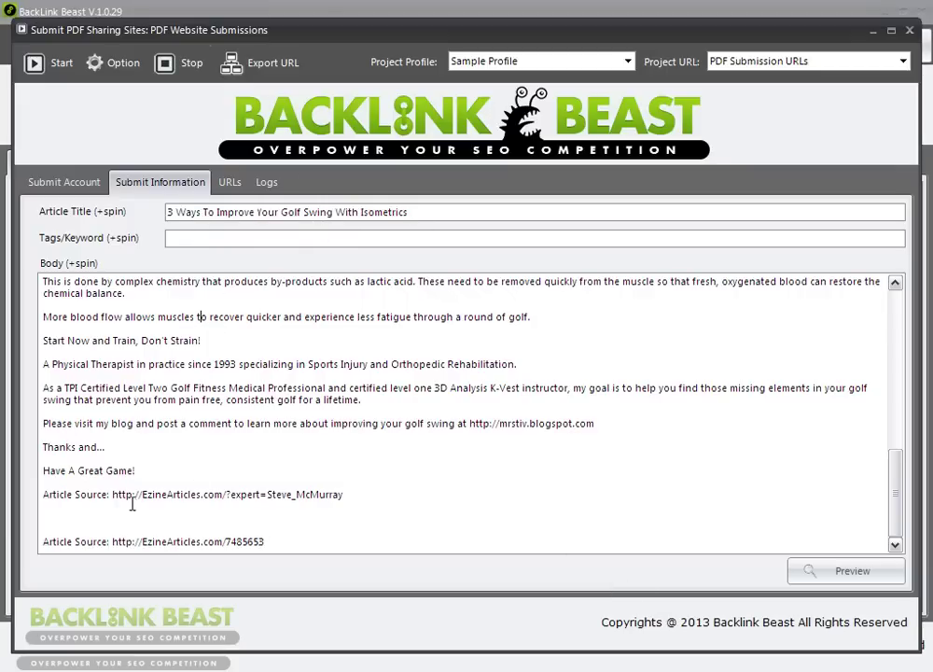
# Delete the extra blank lines above the final Article Source line in the body
pyautogui.click(93, 515)
pyautogui.press('Delete')
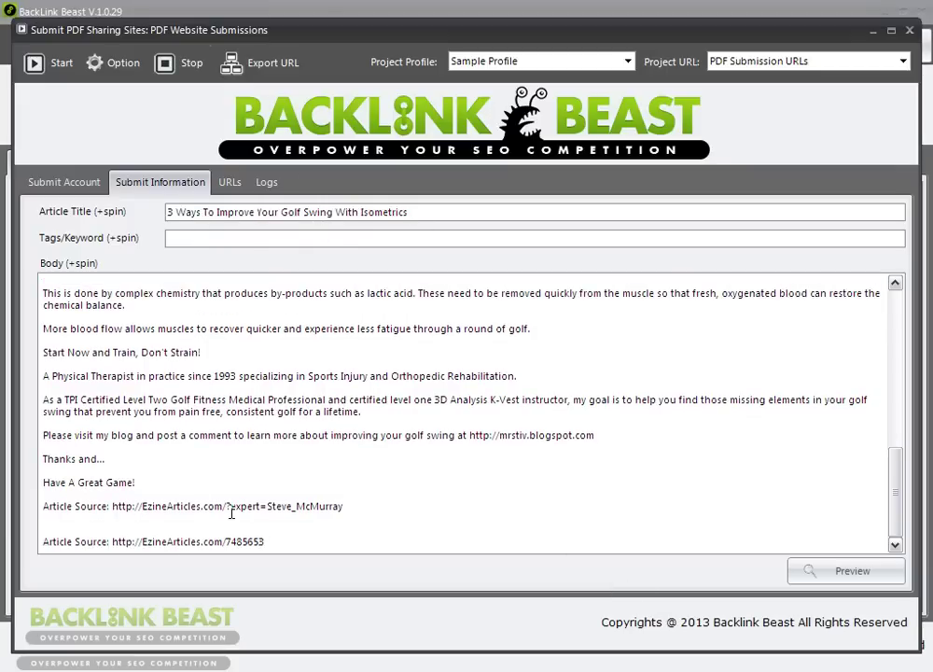
pyautogui.press('Delete')
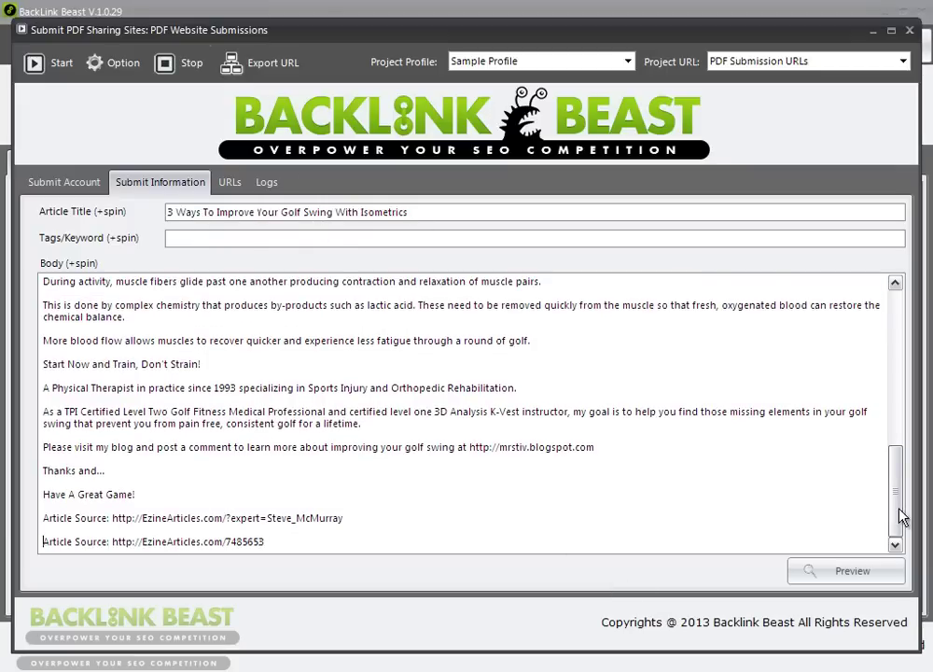
pyautogui.moveTo(901, 518); pyautogui.dragTo(874, 323)
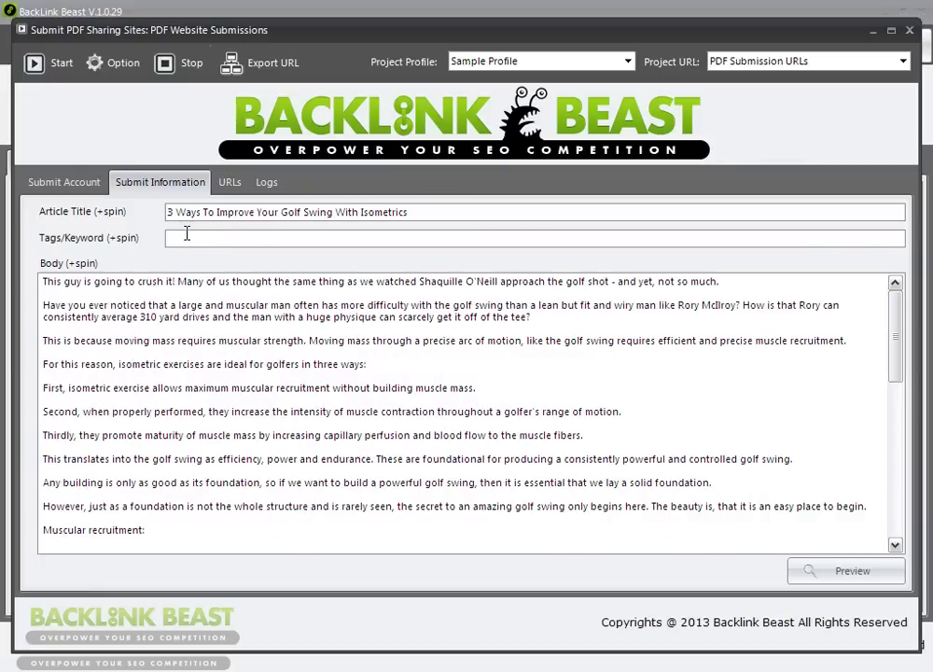
pyautogui.click(187, 235)
# Enter the tags 'golf {swing|stroke}, golf isometrics, driving golf balls'
pyautogui.write('golf swing, golf')
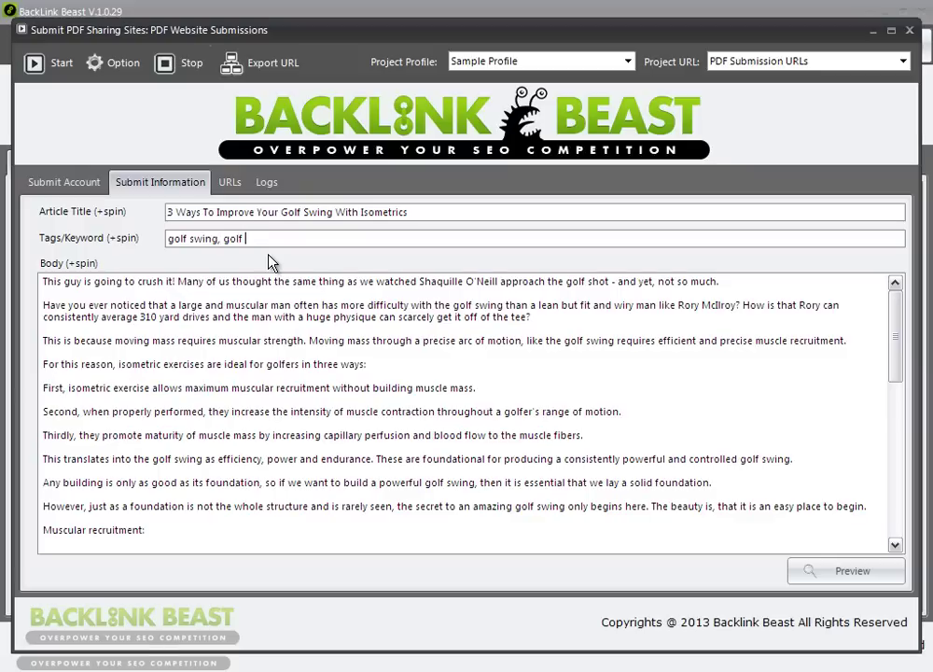
pyautogui.write(' isometrics, driving golf balls')
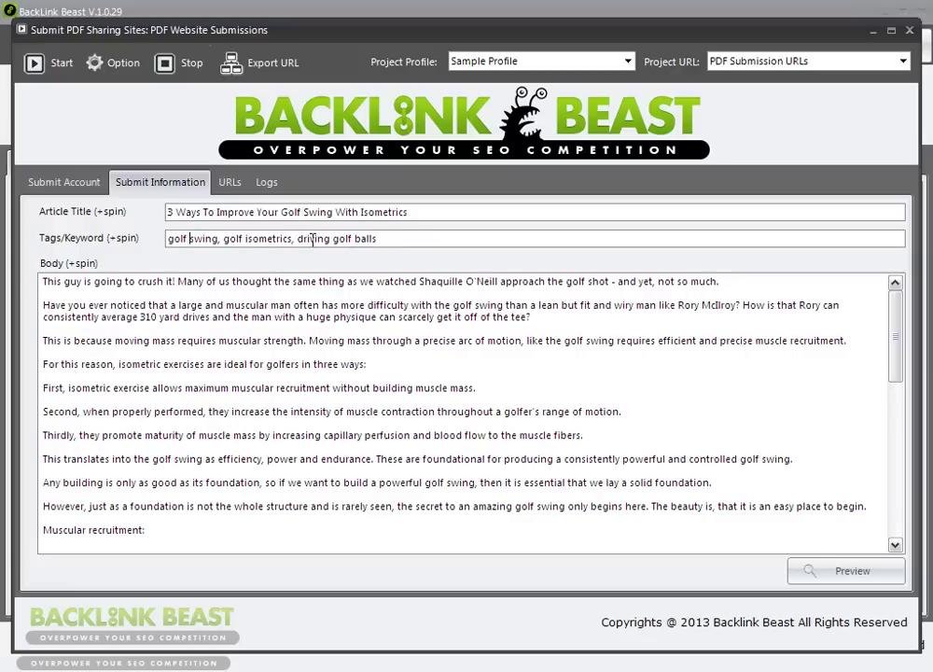
pyautogui.write('(')
pyautogui.press('Right')
pyautogui.press('Right')
pyautogui.press('Right')
pyautogui.press('Right')
pyautogui.press('Right')
pyautogui.write('|s')
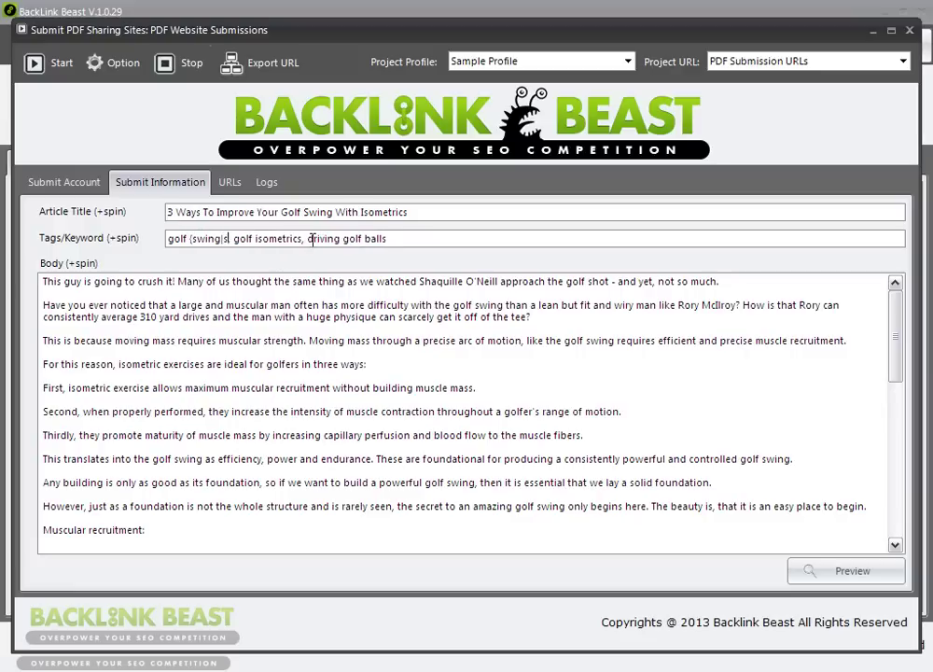
pyautogui.press('Delete')
pyautogui.write('tron')
pyautogui.press('BackSpace')
pyautogui.write('ke')
pyautogui.press('Delete')
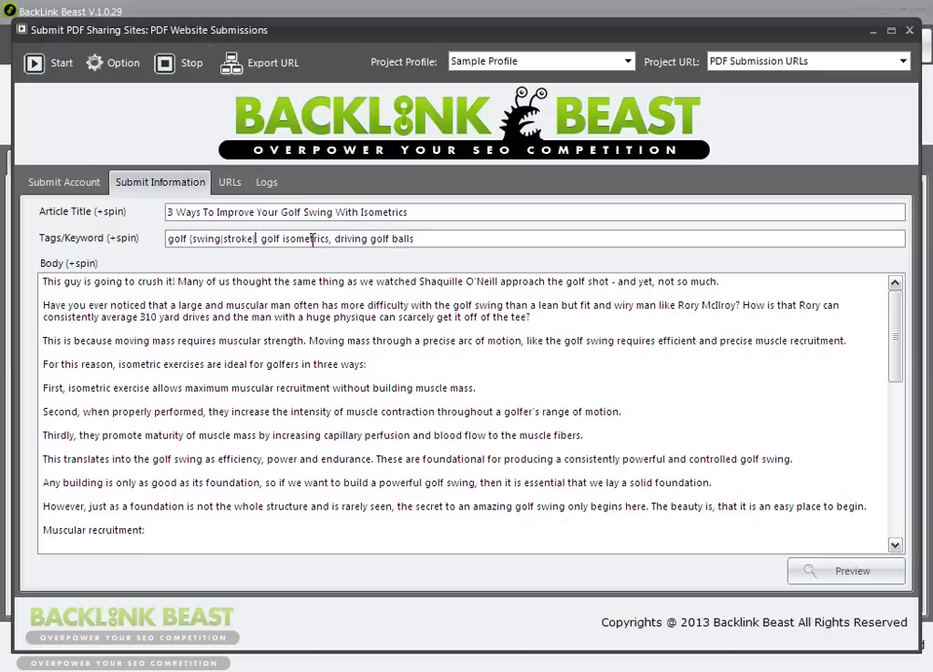
pyautogui.write('),')
# Make Swing in the article title spin as {Swing|stroke|game}
pyautogui.click(358, 213)
pyautogui.hotkey('ctrl', 'Left')
pyautogui.hotkey('ctrl', 'Left')
pyautogui.write('(')
pyautogui.hotkey('ctrl', 'Right')
pyautogui.press('Left')
pyautogui.write('|stroke')
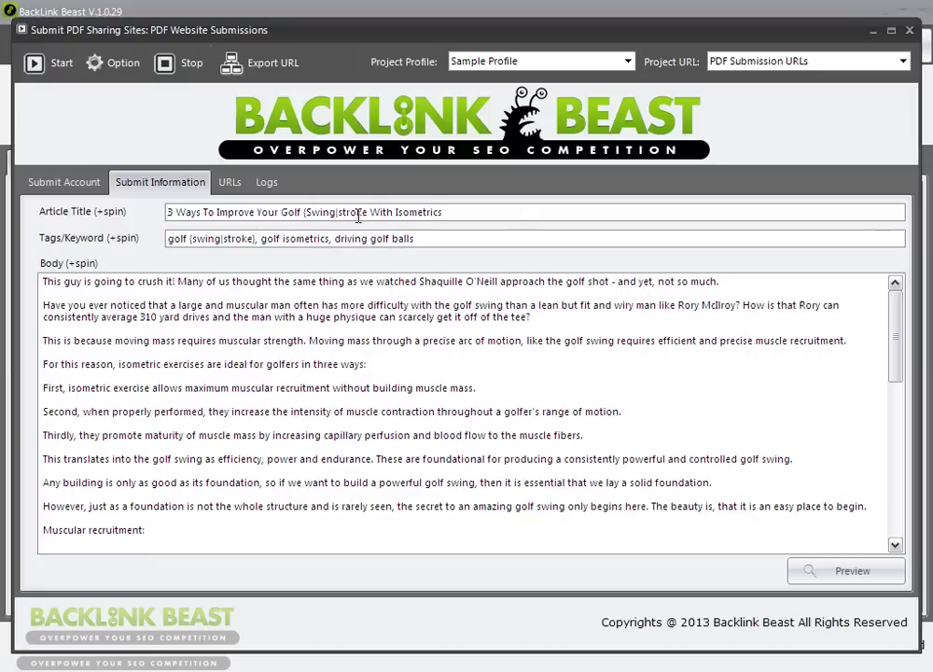
pyautogui.write('|game')
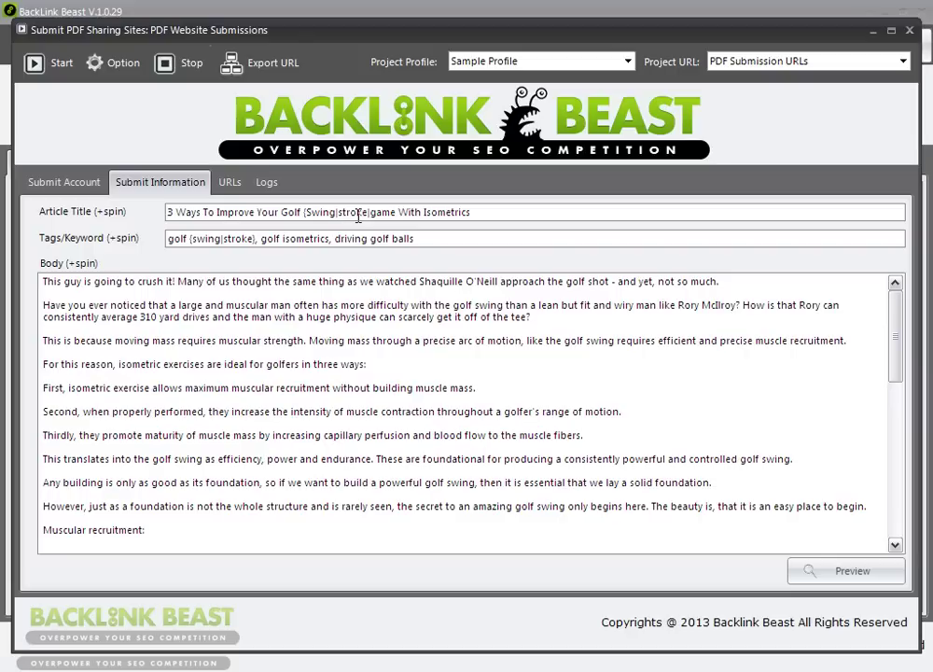
pyautogui.write(')')
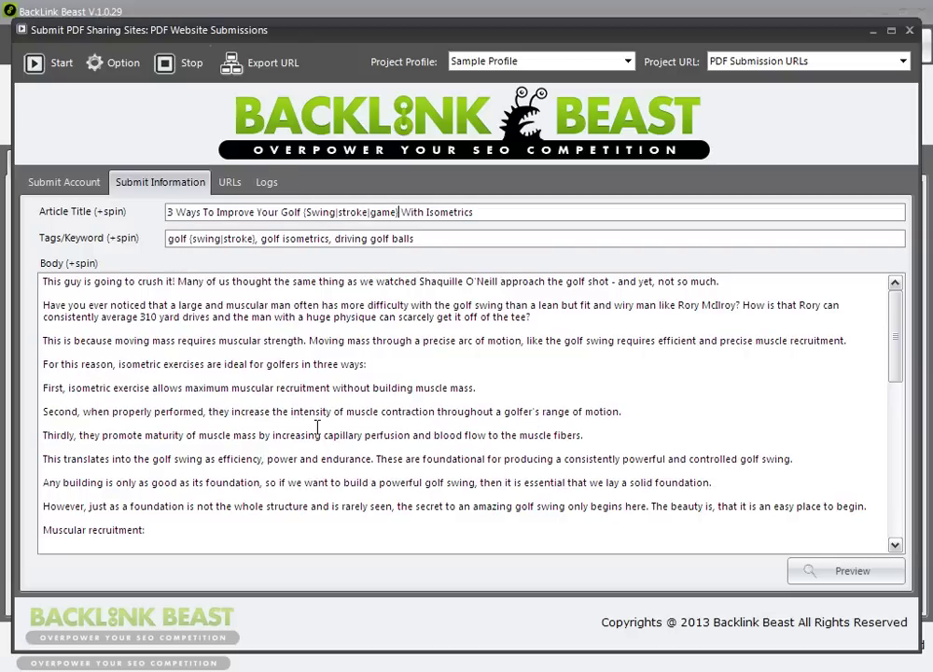
pyautogui.scroll(-10, 219, 373)
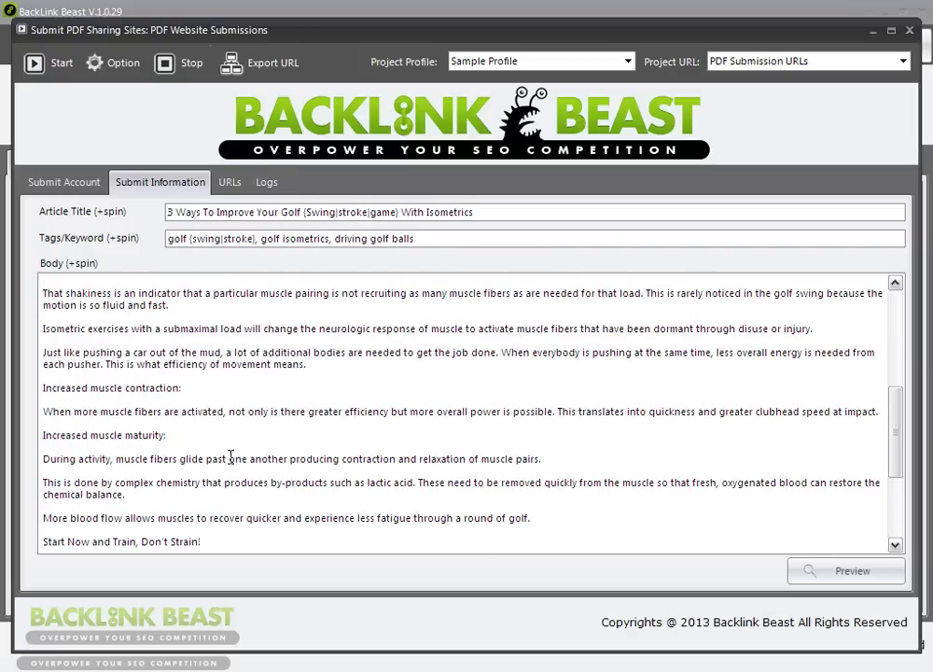
pyautogui.scroll(-3, 224, 446)
pyautogui.scroll(15, 216, 435)
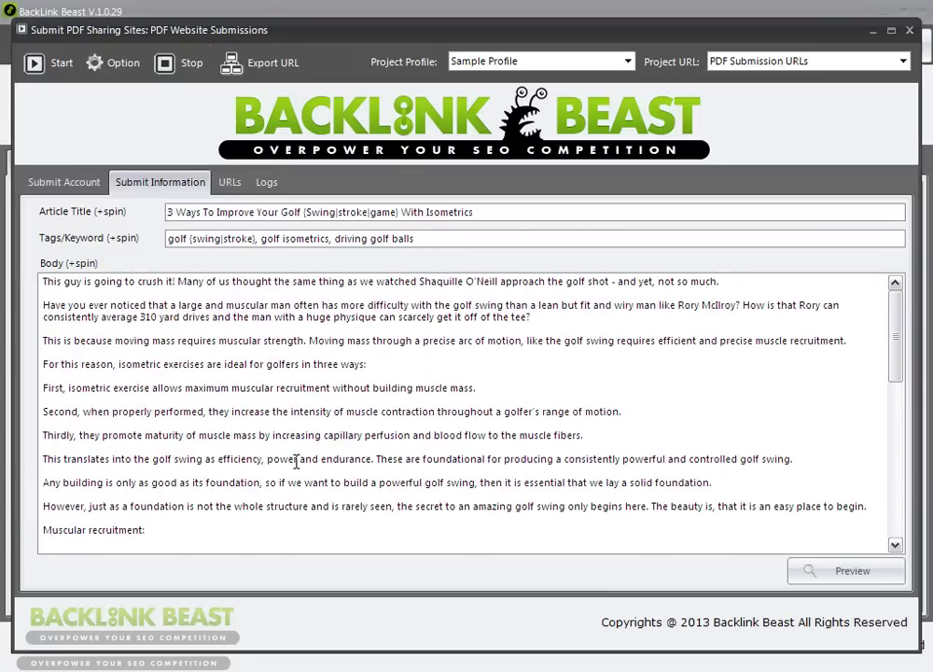
pyautogui.click(221, 387)
pyautogui.write('<a href')
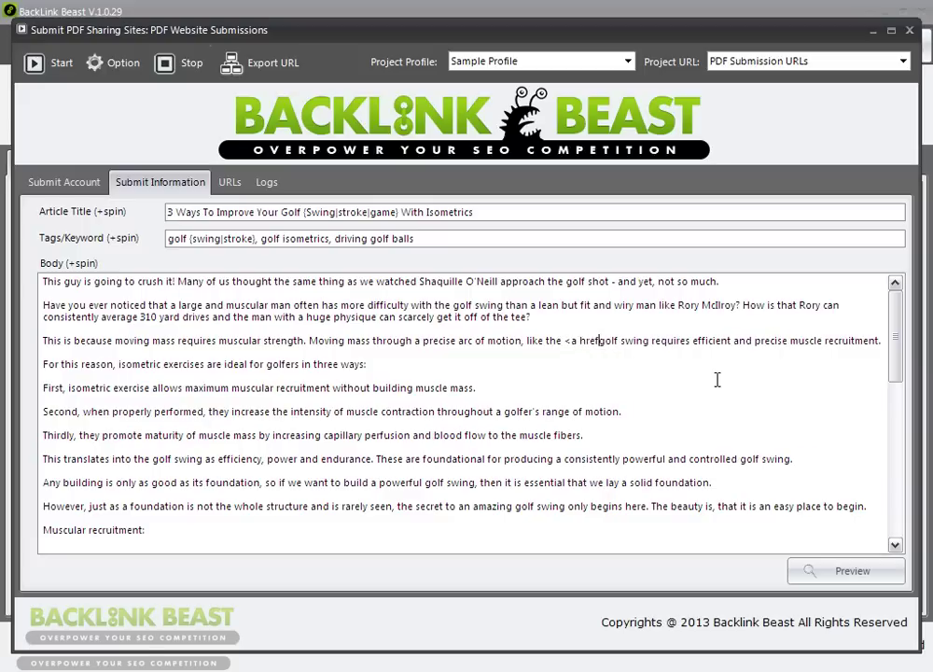
pyautogui.write('="h')
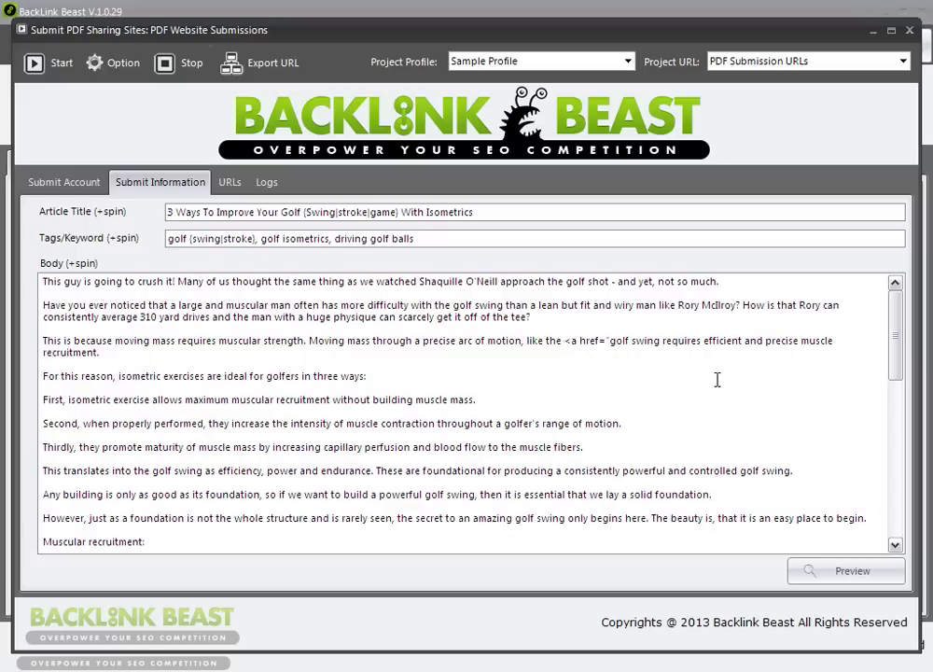
pyautogui.write('ttp://ww')
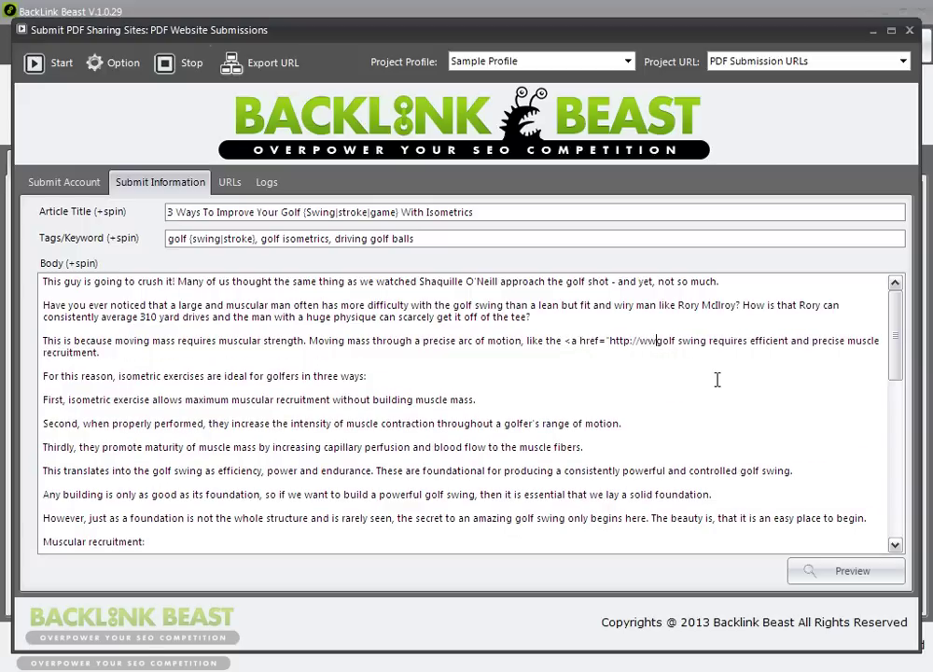
pyautogui.write('w.golfsite')
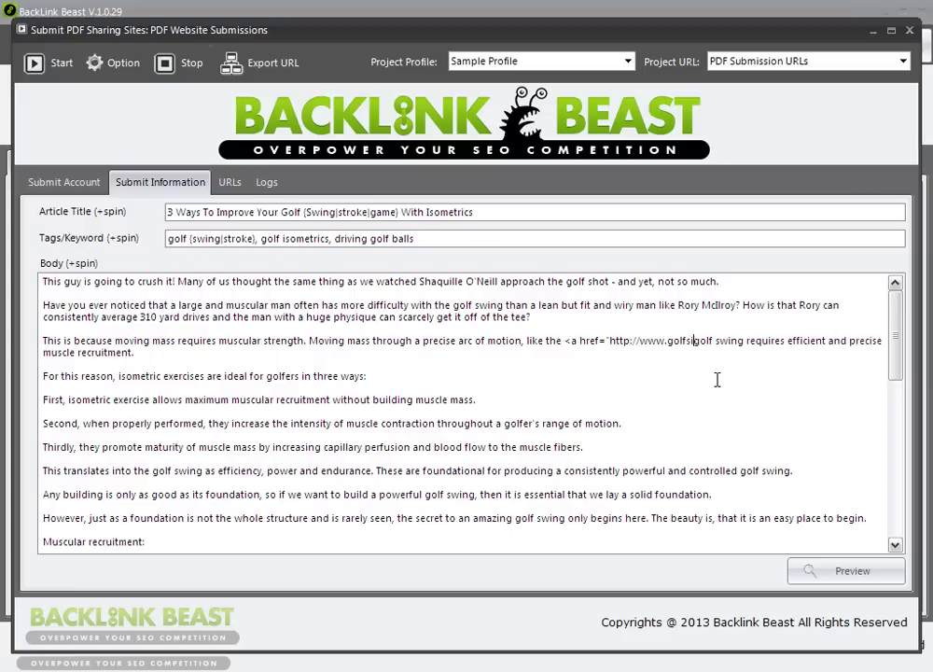
pyautogui.write('.com">')
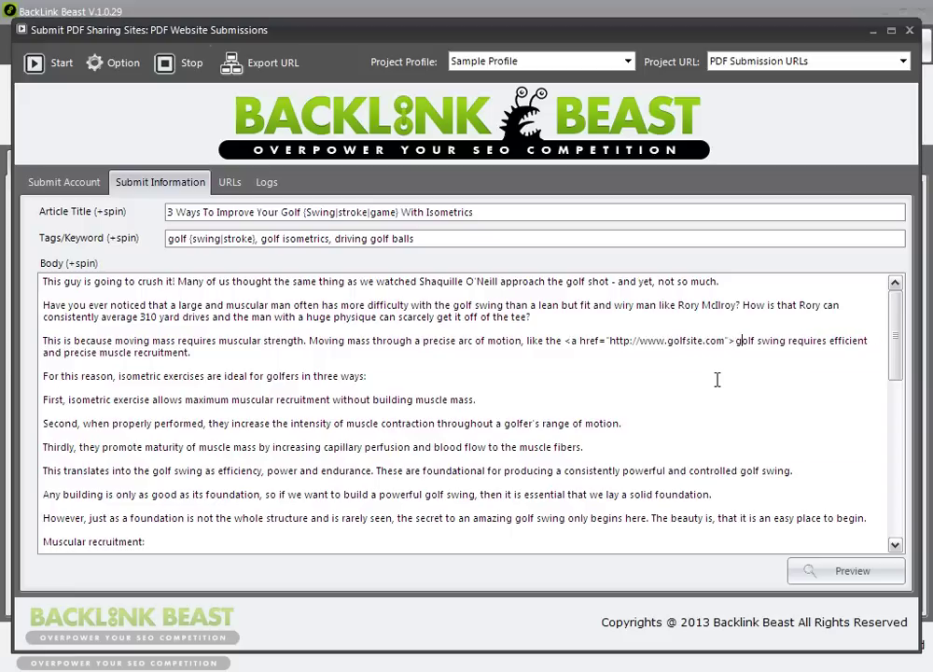
pyautogui.press('Right')
pyautogui.press('Right')
pyautogui.press('Right')
pyautogui.press('Right')
pyautogui.press('Right')
pyautogui.press('Right')
pyautogui.press('Right')
pyautogui.press('Right')
pyautogui.press('Right')
pyautogui.press('Right')
pyautogui.write('</a>')
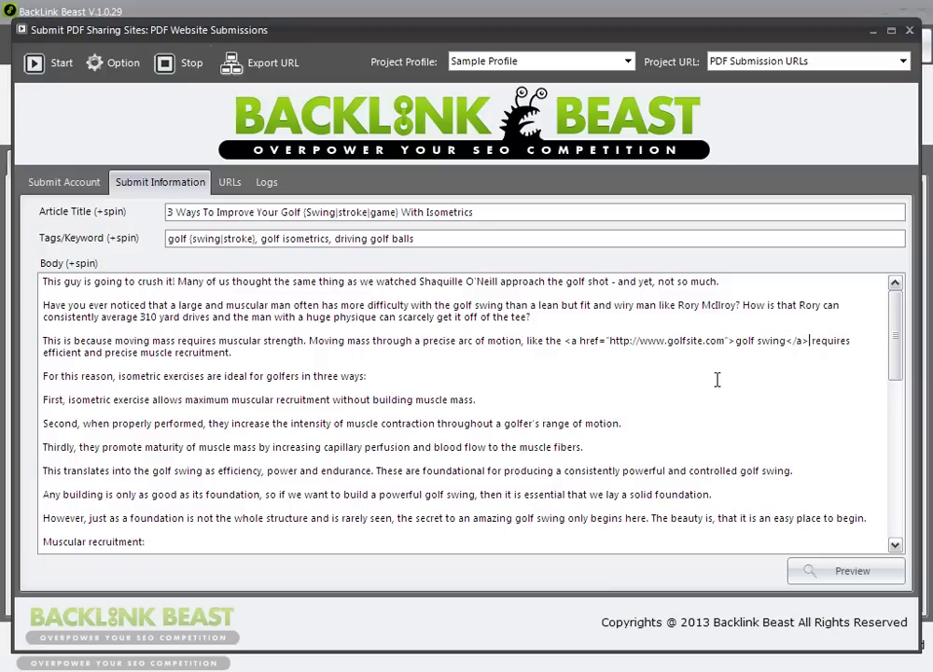
# Change the link's anchor text to spin {golf swing|golf stroke}
pyautogui.moveTo(787, 341); pyautogui.dragTo(738, 342)
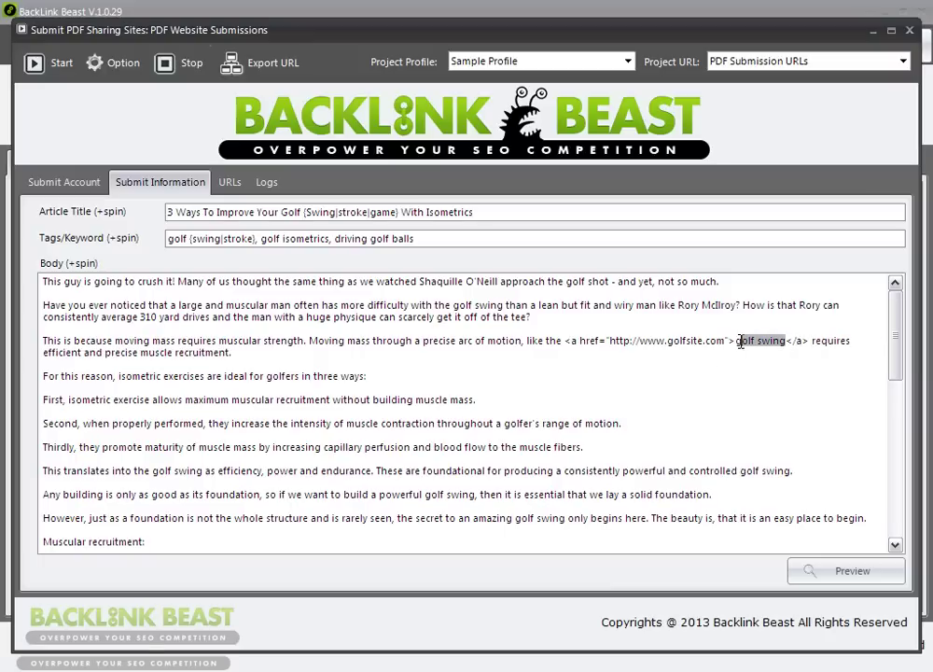
pyautogui.click(737, 341)
pyautogui.write('{')
pyautogui.press('Right')
pyautogui.press('Right')
pyautogui.press('Right')
pyautogui.press('Right')
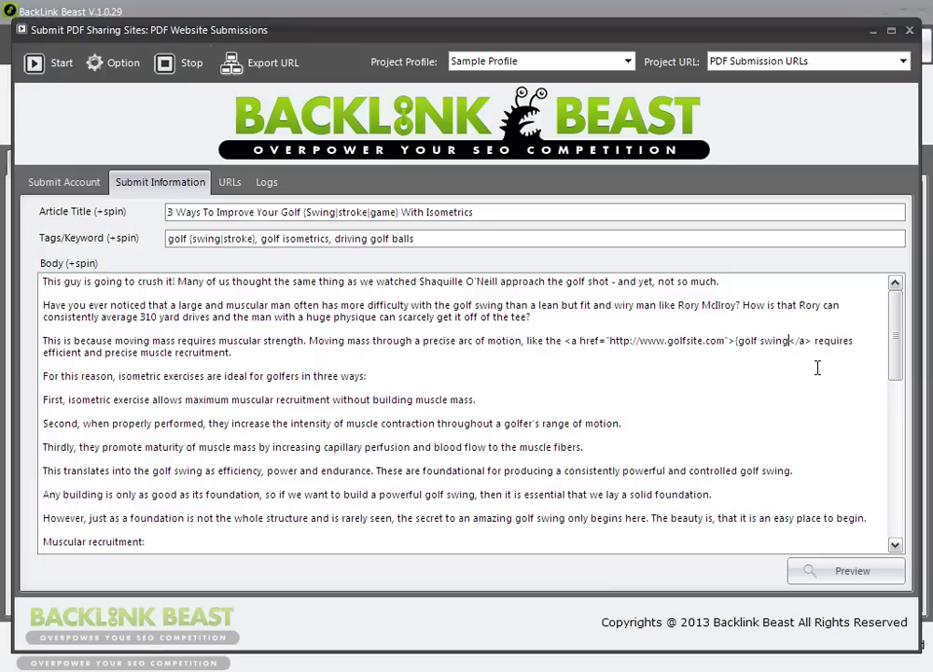
pyautogui.write('|golf stroke')
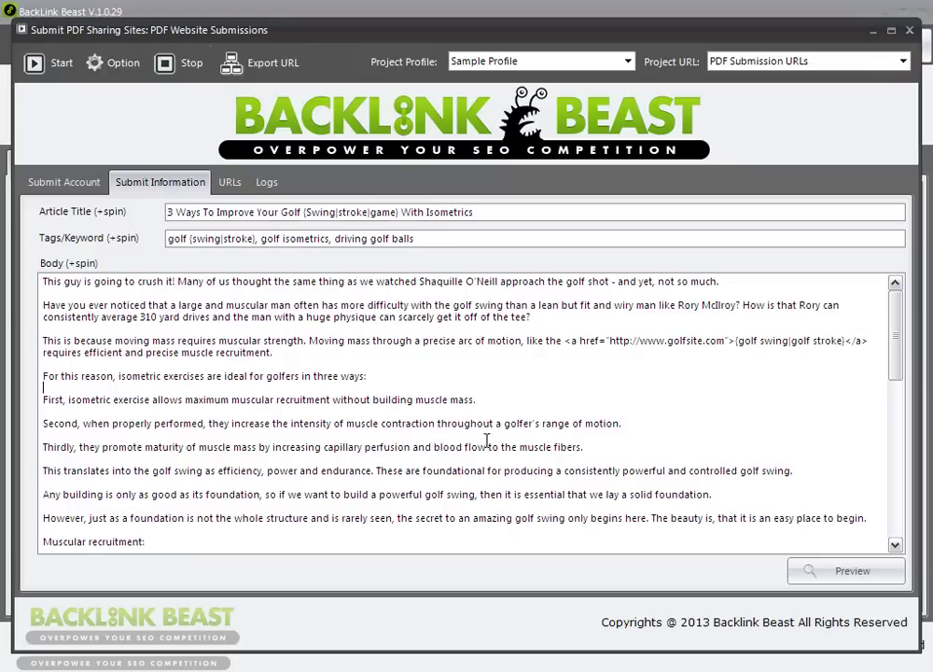
# Replace the closing blogspot address with the golfsite.com anchor tag
pyautogui.scroll(-7, 307, 516)
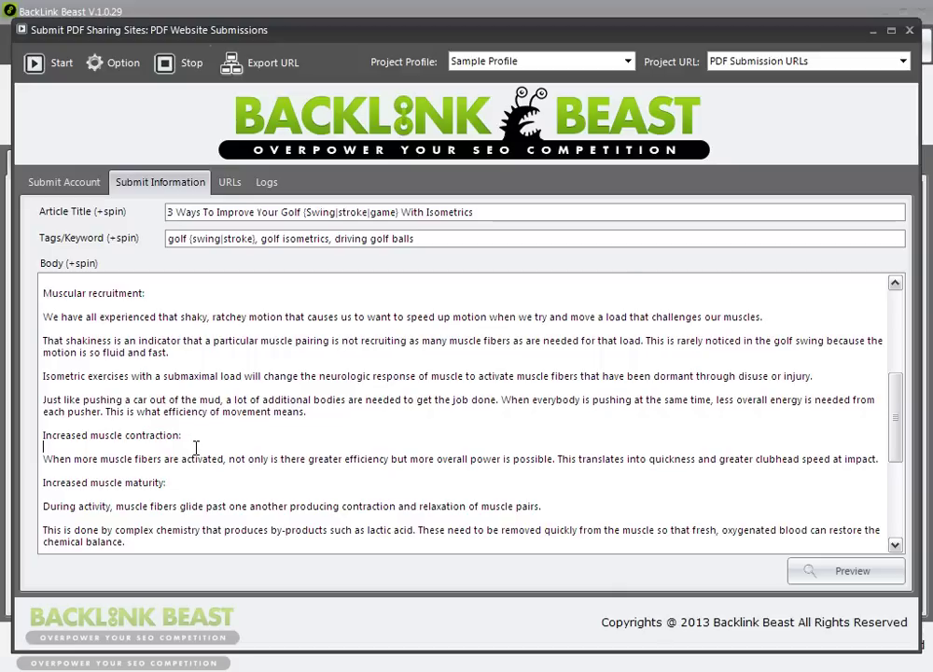
pyautogui.scroll(-3, 196, 448)
pyautogui.scroll(-3, 214, 482)
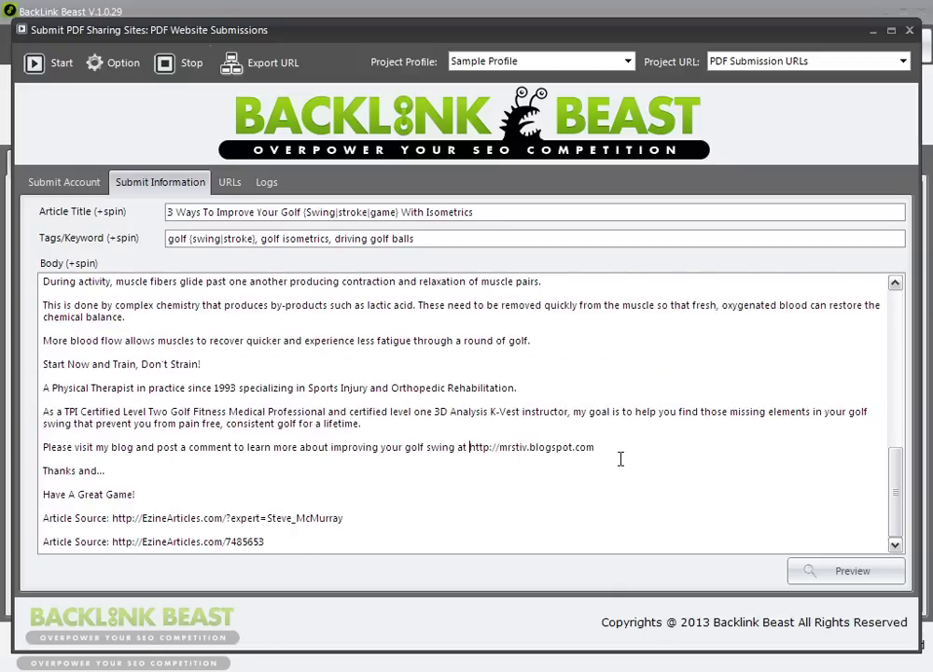
pyautogui.write('<a href="http://www.golfsite.com"></a>')
pyautogui.press('Delete')
pyautogui.press('Delete')
pyautogui.press('Delete')
pyautogui.press('Delete')
pyautogui.press('Delete')
pyautogui.press('Delete')
pyautogui.press('Delete')
pyautogui.press('Delete')
pyautogui.press('Delete')
pyautogui.press('Delete')
pyautogui.press('Delete')
pyautogui.press('Delete')
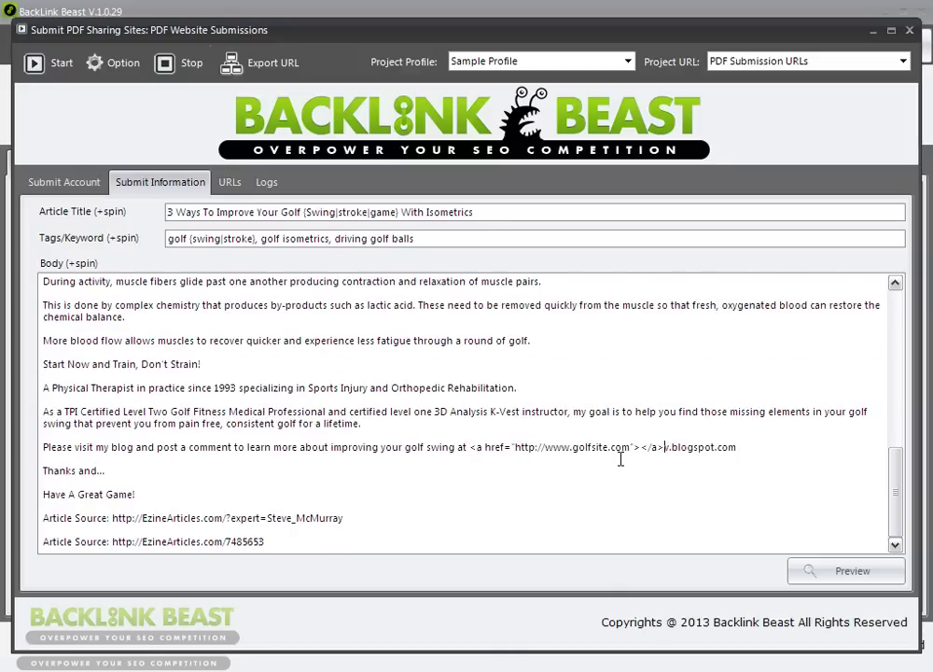
pyautogui.press('Delete')
pyautogui.press('Delete')
pyautogui.press('Delete')
pyautogui.press('Delete')
pyautogui.press('Delete')
pyautogui.press('Delete')
pyautogui.press('Delete')
pyautogui.press('Delete')
pyautogui.press('Delete')
pyautogui.press('Delete')
pyautogui.press('Delete')
pyautogui.press('Delete')
pyautogui.press('Delete')
pyautogui.press('Delete')
pyautogui.press('Delete')
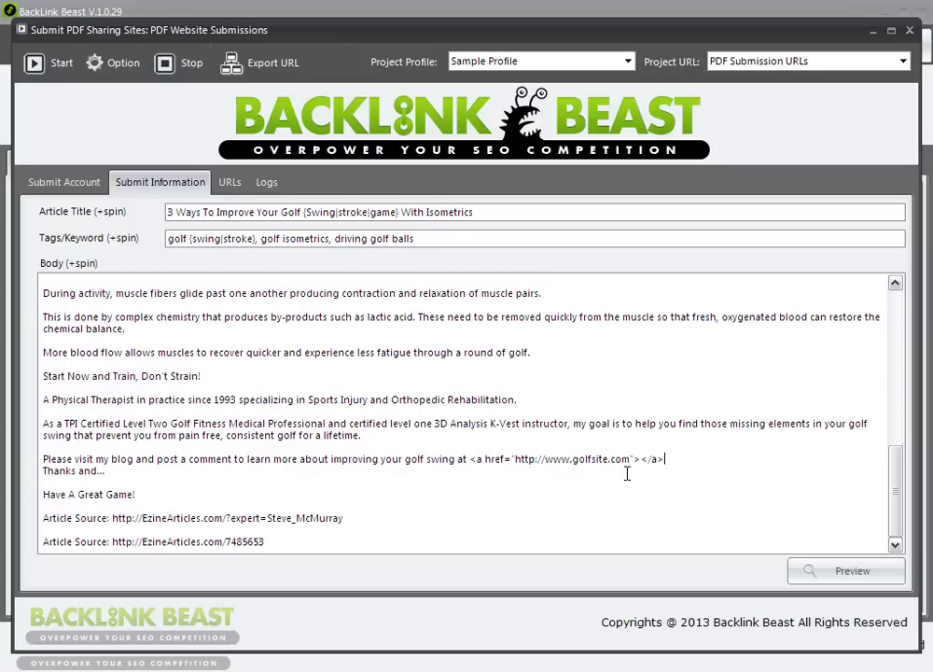
pyautogui.moveTo(628, 463); pyautogui.dragTo(518, 463)
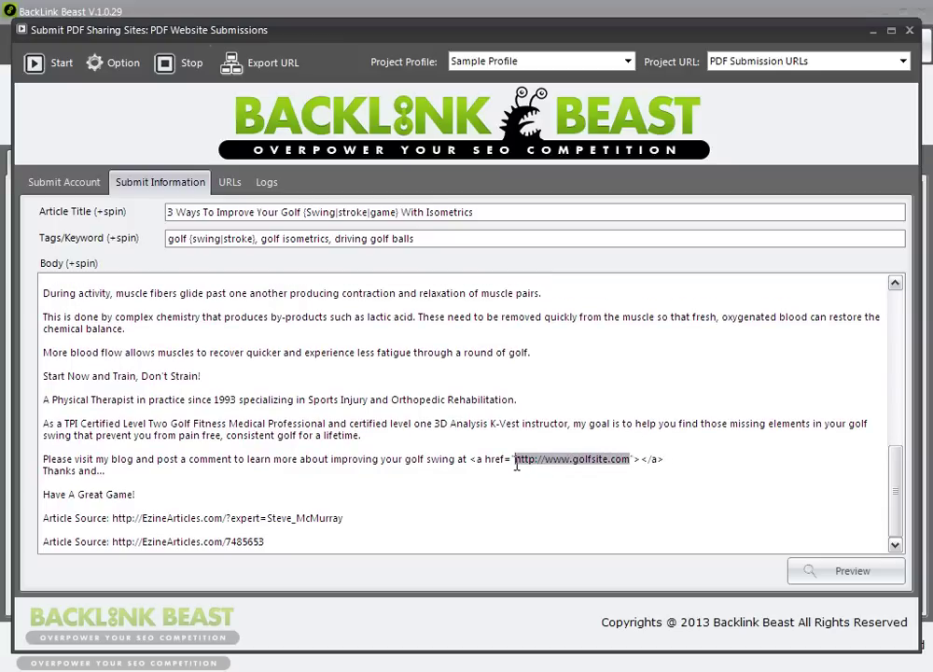
pyautogui.hotkey('ctrl', 'c')
pyautogui.click(639, 459)
pyautogui.hotkey('ctrl', 'v')
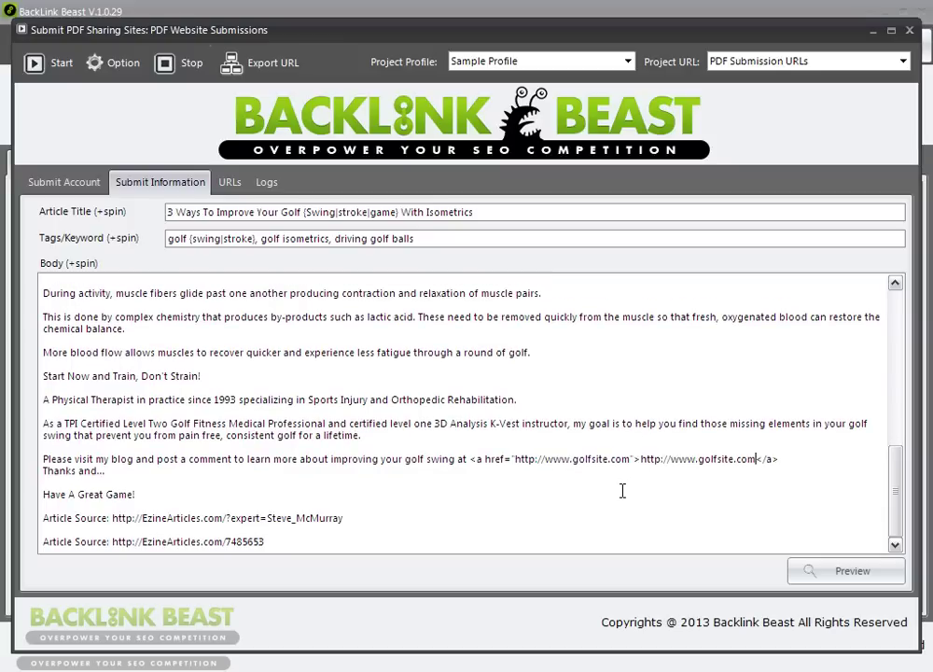
pyautogui.moveTo(752, 461); pyautogui.dragTo(641, 458)
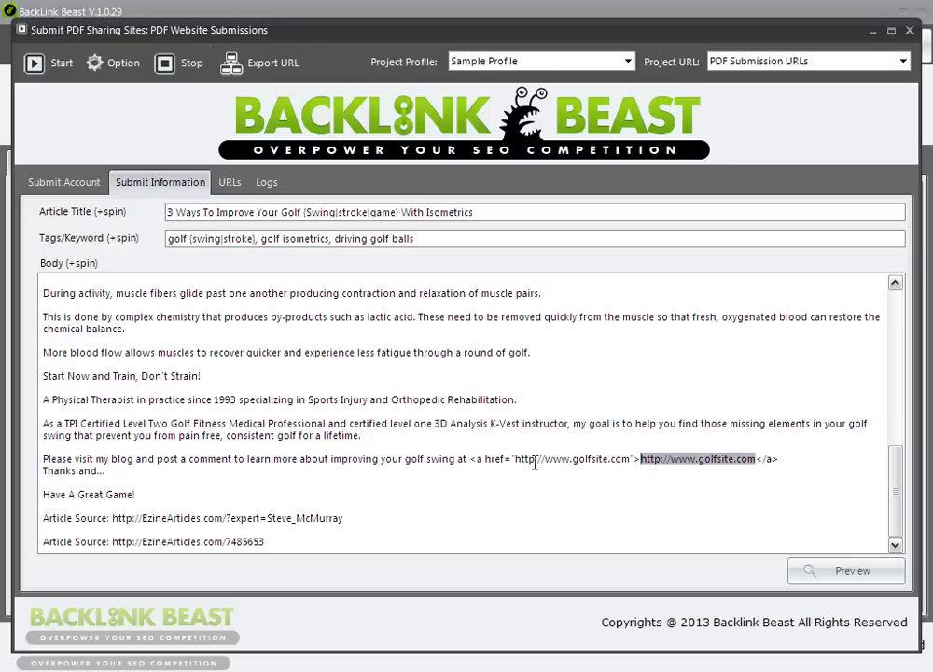
pyautogui.click(440, 498)
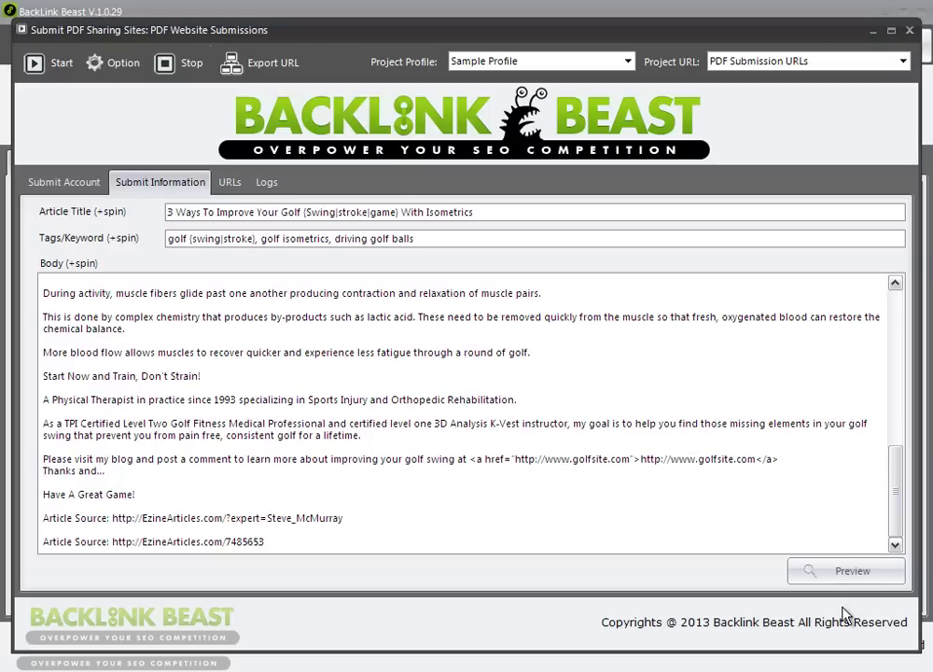
# Preview the formatted article and scroll through its rendered text
pyautogui.click(854, 581)
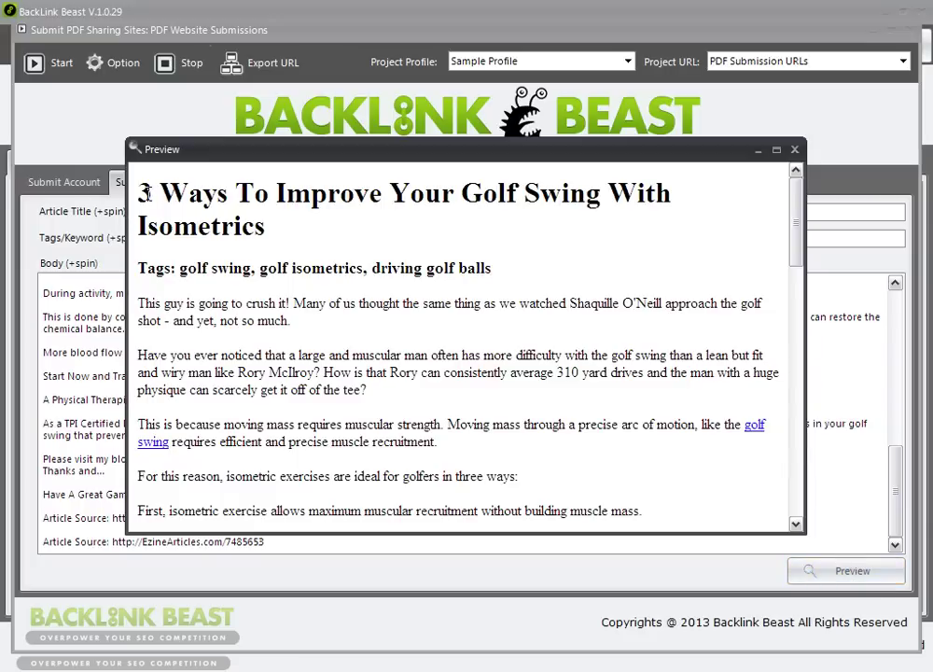
pyautogui.moveTo(147, 193); pyautogui.dragTo(529, 245)
pyautogui.click(260, 289)
pyautogui.scroll(-1, 296, 369)
pyautogui.scroll(-3, 355, 403)
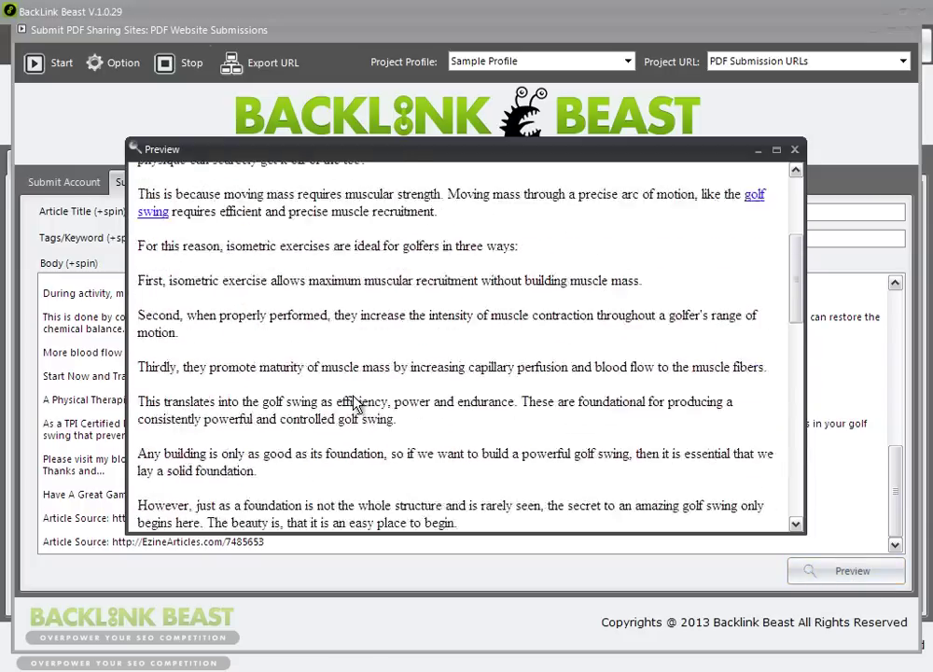
pyautogui.scroll(-12, 389, 406)
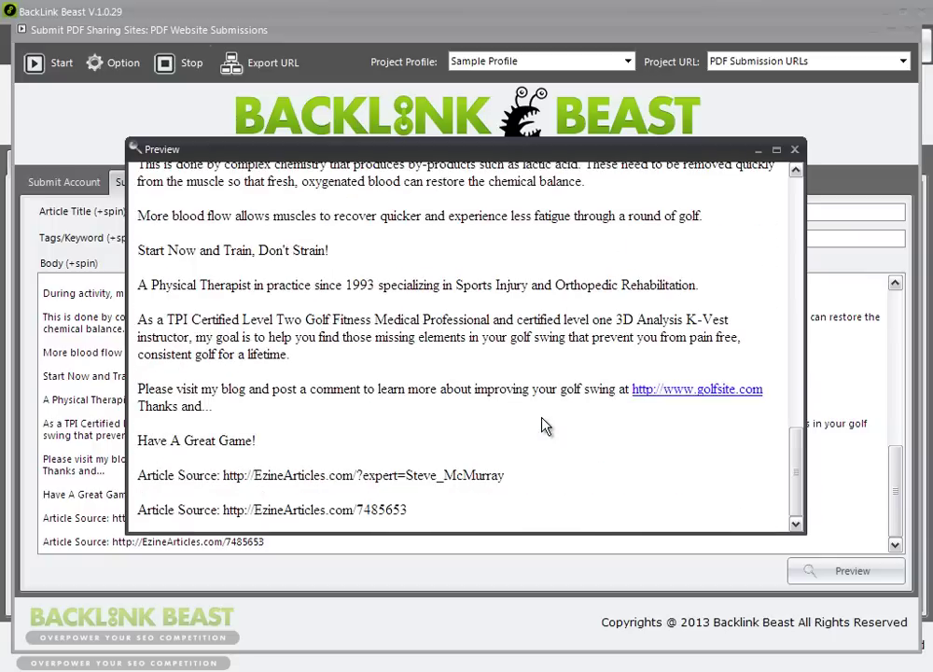
pyautogui.click(794, 150)
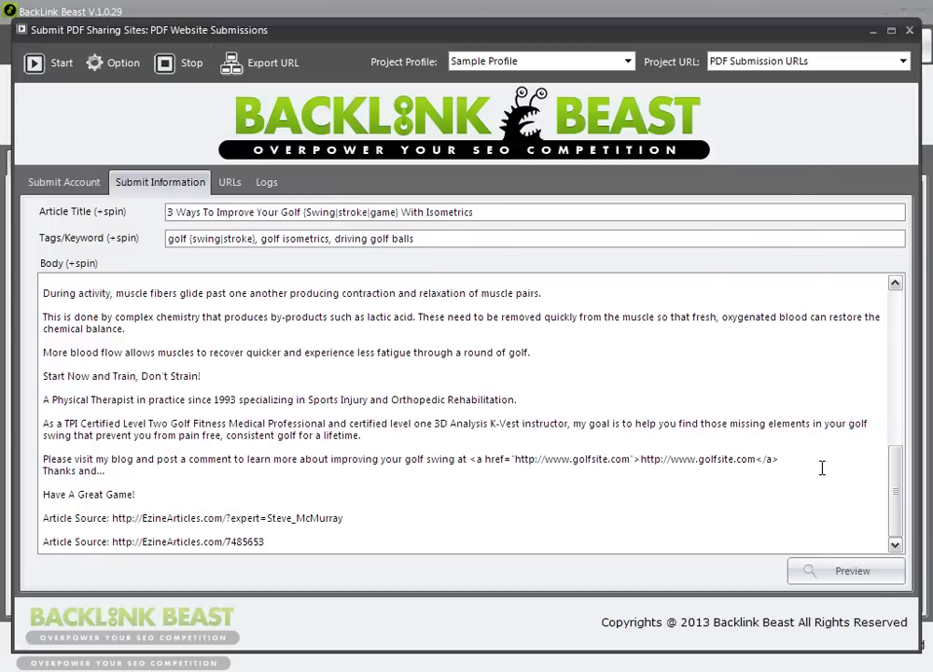
# Re-check the preview's golfsite.com links, then show the 13 PDF site accounts
pyautogui.click(851, 571)
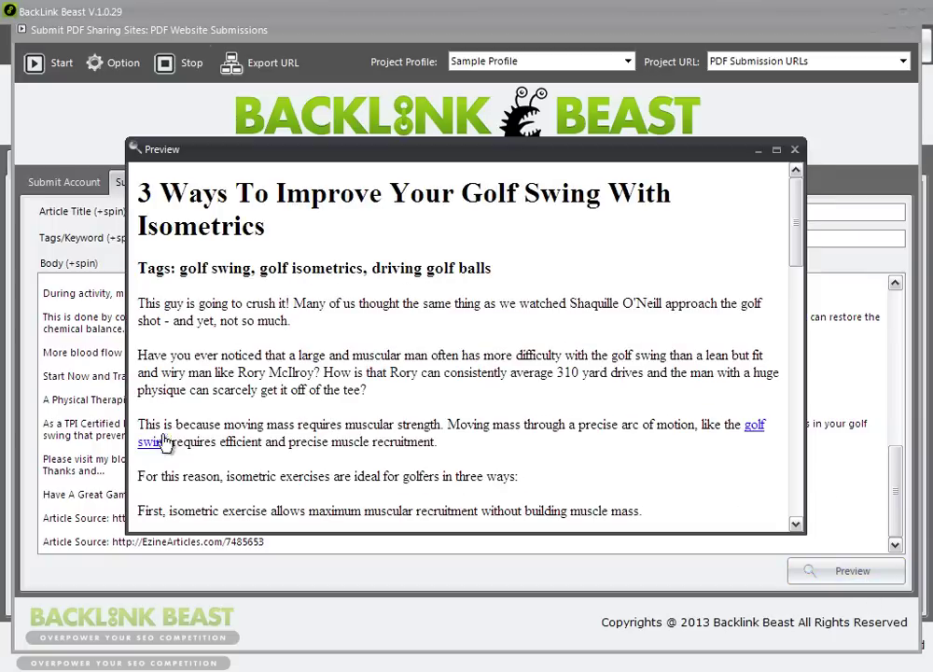
pyautogui.scroll(-3, 564, 352)
pyautogui.scroll(-15, 544, 346)
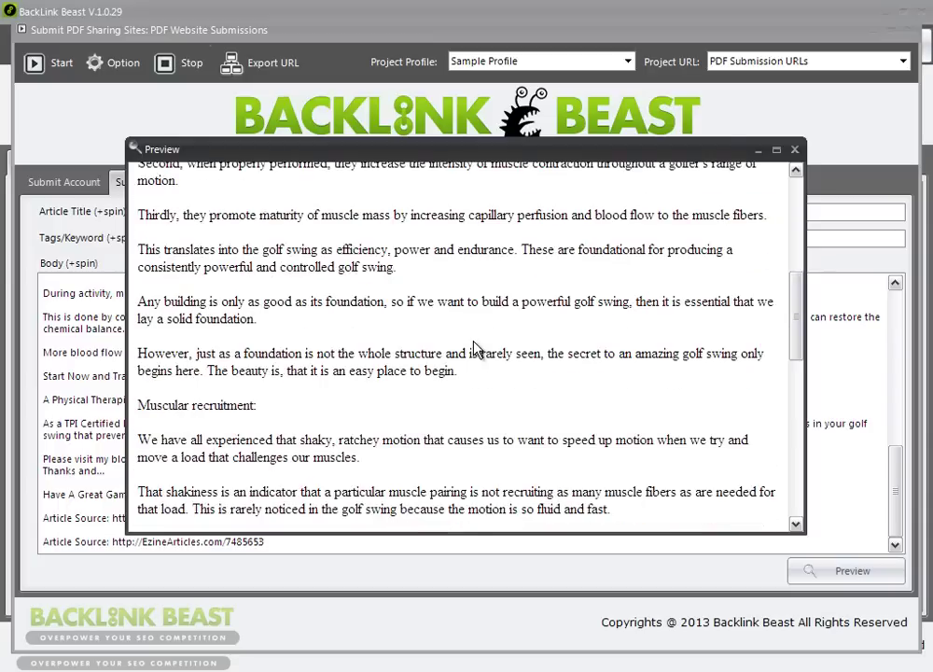
pyautogui.click(794, 150)
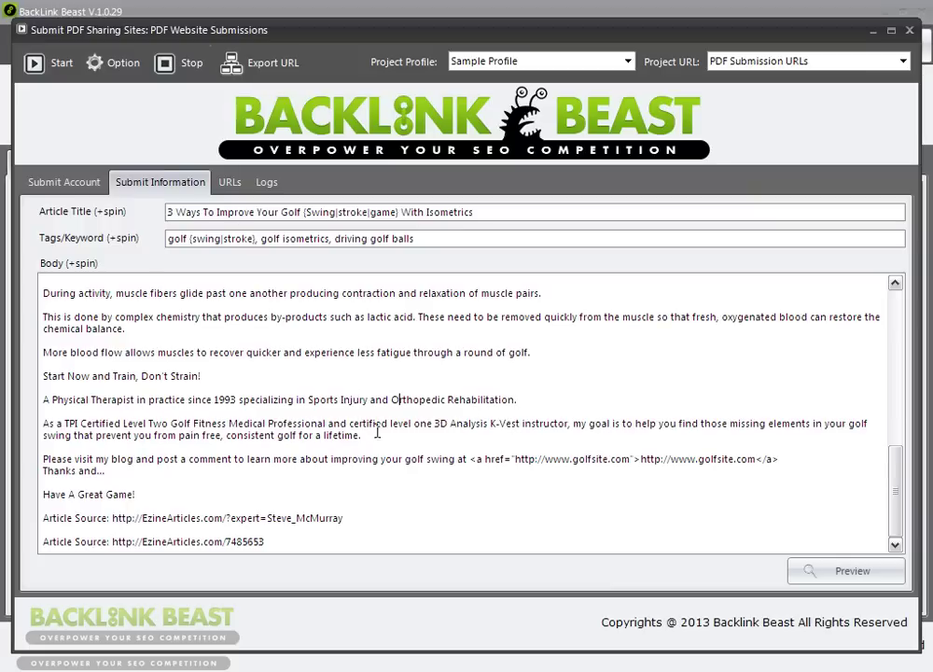
pyautogui.click(67, 183)
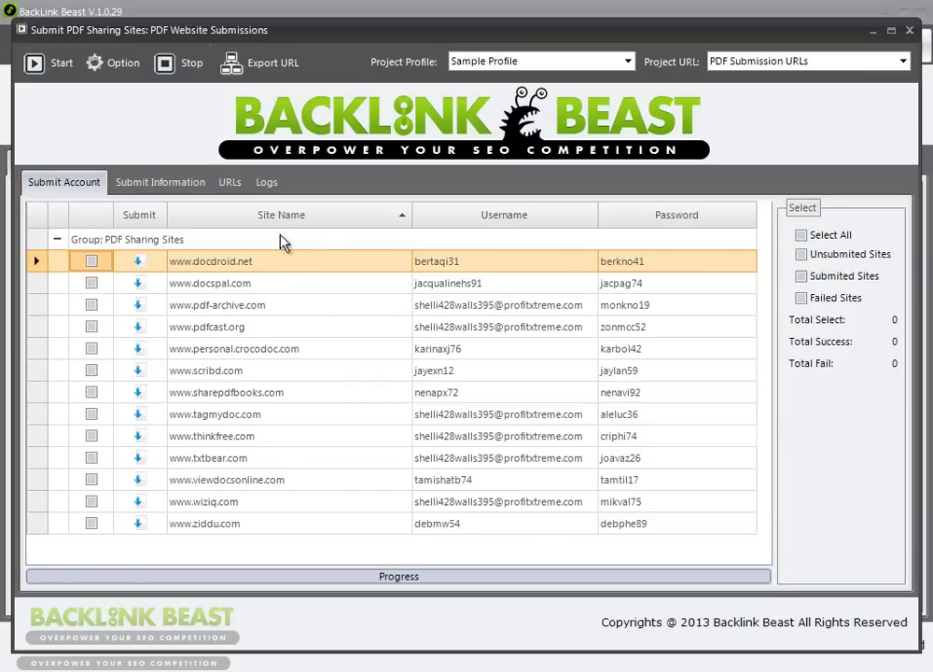
# Run the submission to all 13 PDF sites: 11 succeed, pdf-archive.com and tagmydoc.com fail
pyautogui.click(182, 183)
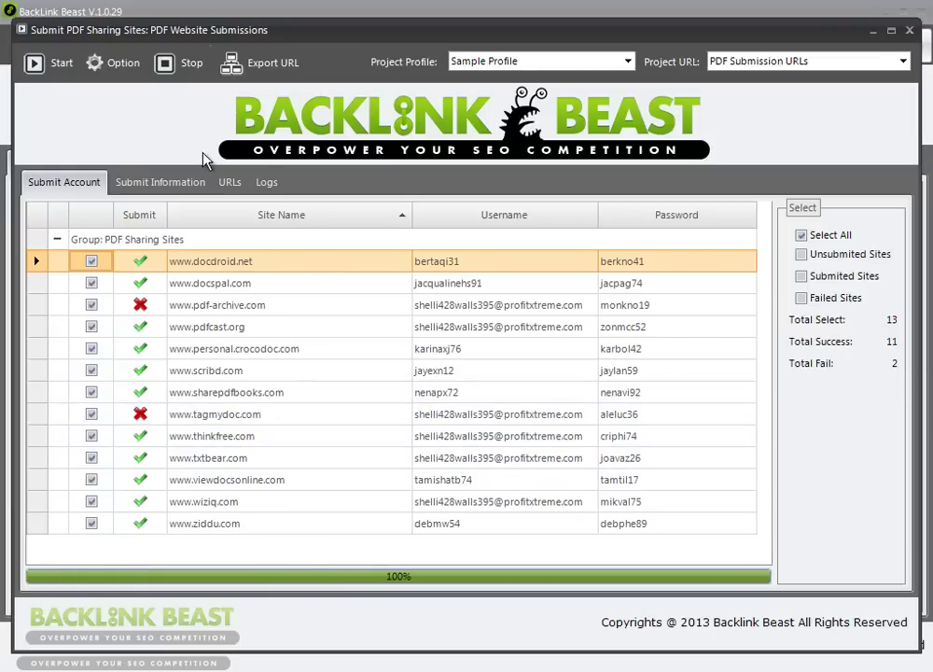
# Open the 11-link PDF Submission URLs list and bring up the personal.crocodoc.com URL for editing
pyautogui.click(909, 31)
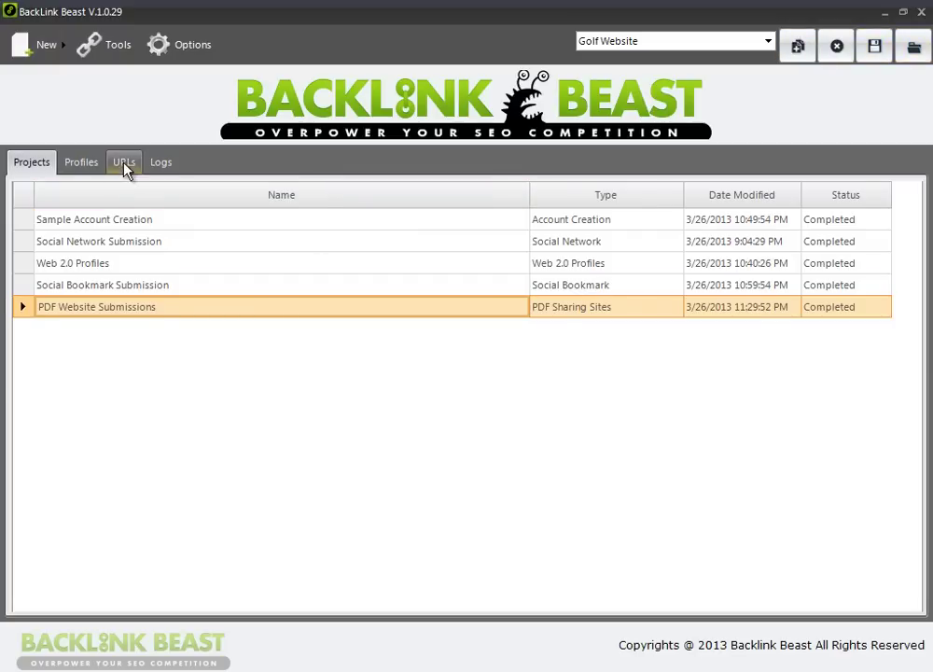
pyautogui.click(124, 163)
pyautogui.doubleClick(115, 292)
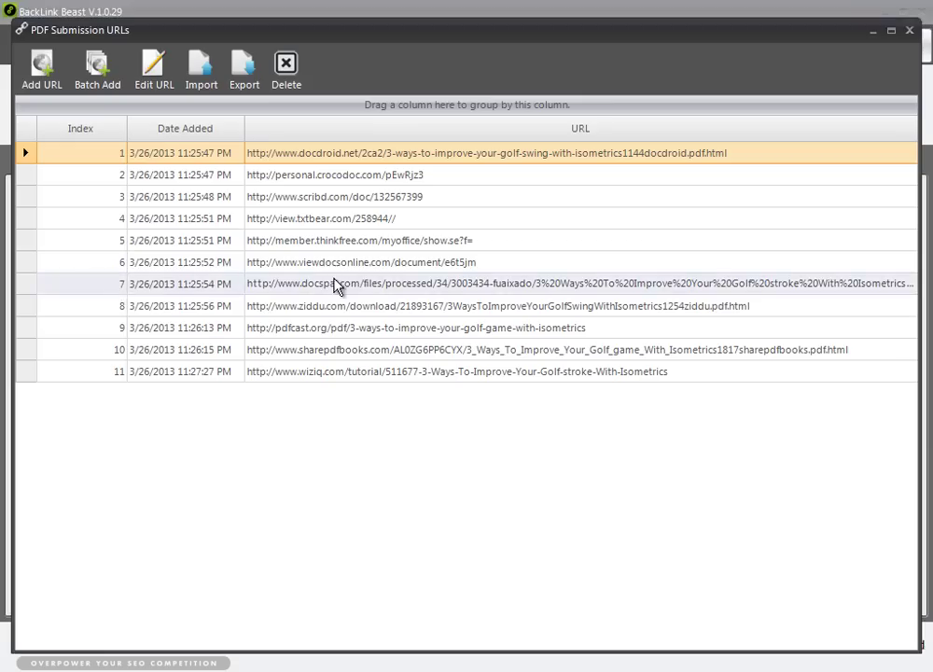
pyautogui.click(363, 181)
pyautogui.doubleClick(363, 182)
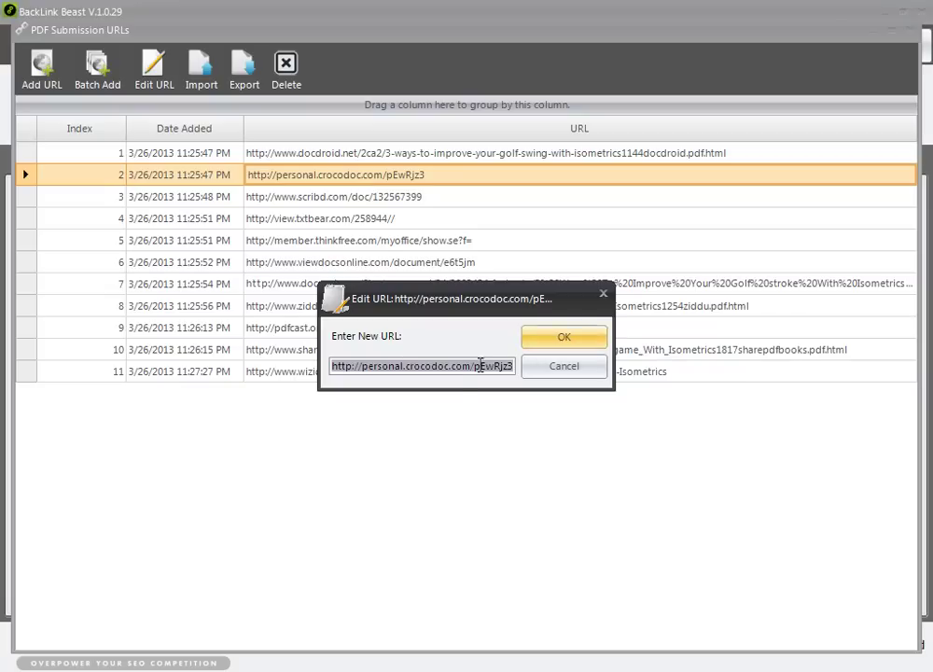
# Copy the crocodoc URL and load it in a new Chrome tab
pyautogui.hotkey('ctrl', 'c')
pyautogui.hotkey('alt', 'Tab')
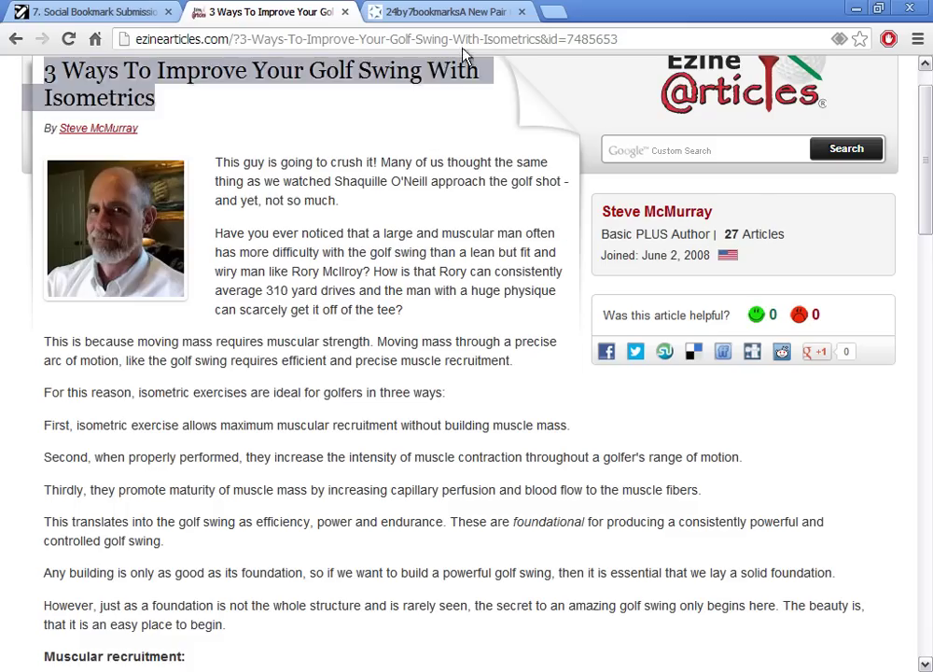
pyautogui.click(446, 12)
pyautogui.click(468, 38)
pyautogui.hotkey('ctrl', 'v')
pyautogui.press('Return')
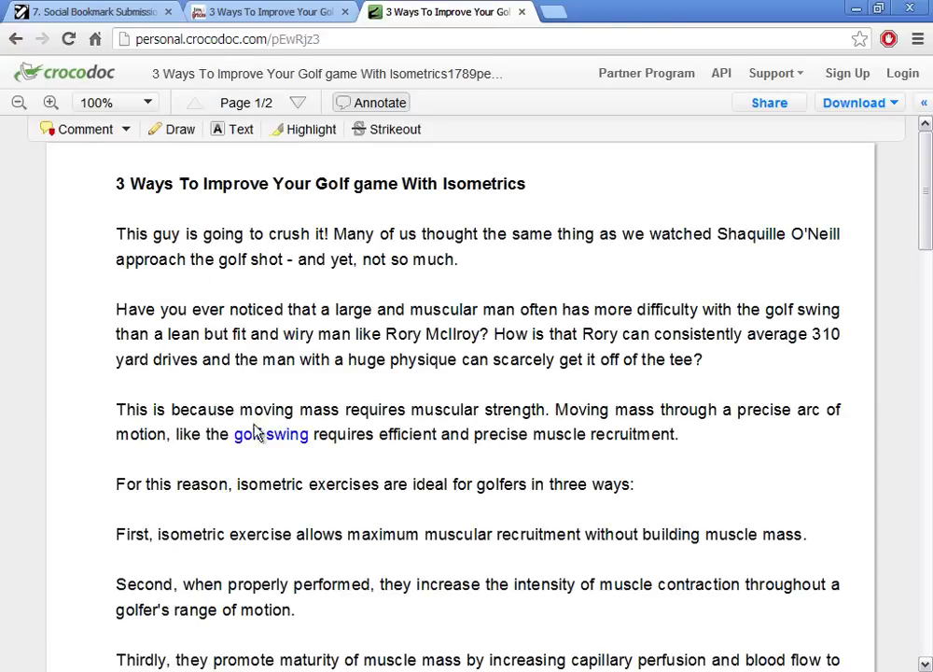
pyautogui.scroll(-1, 387, 382)
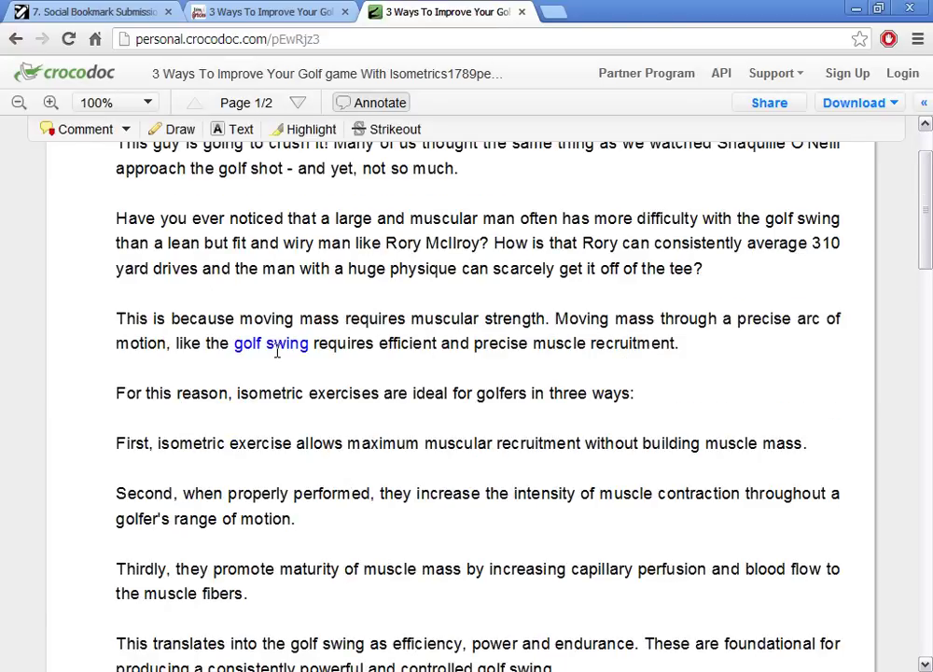
pyautogui.scroll(-9, 425, 392)
pyautogui.scroll(-10, 433, 397)
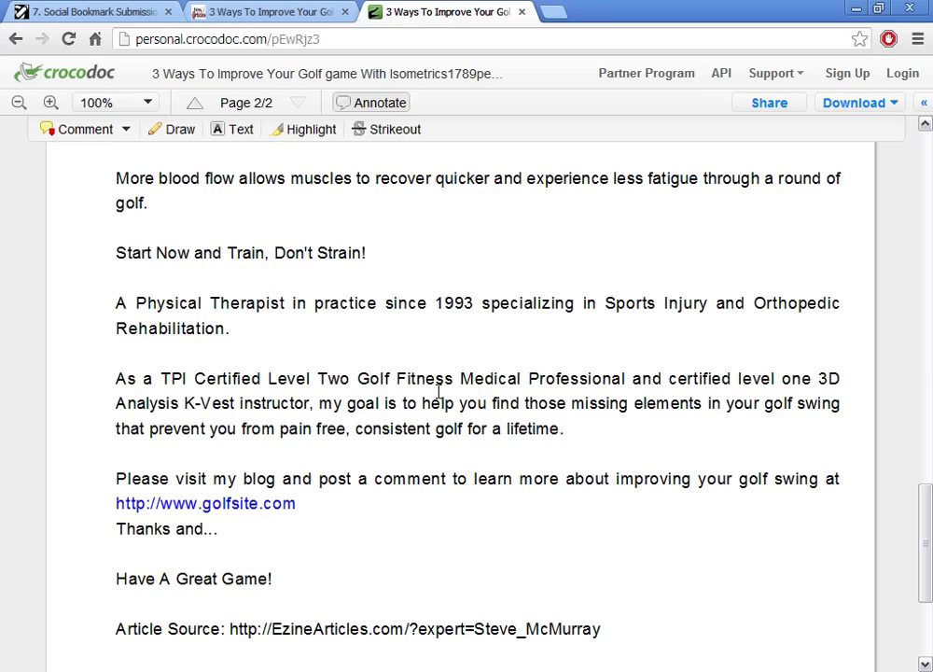
pyautogui.scroll(20, 350, 468)
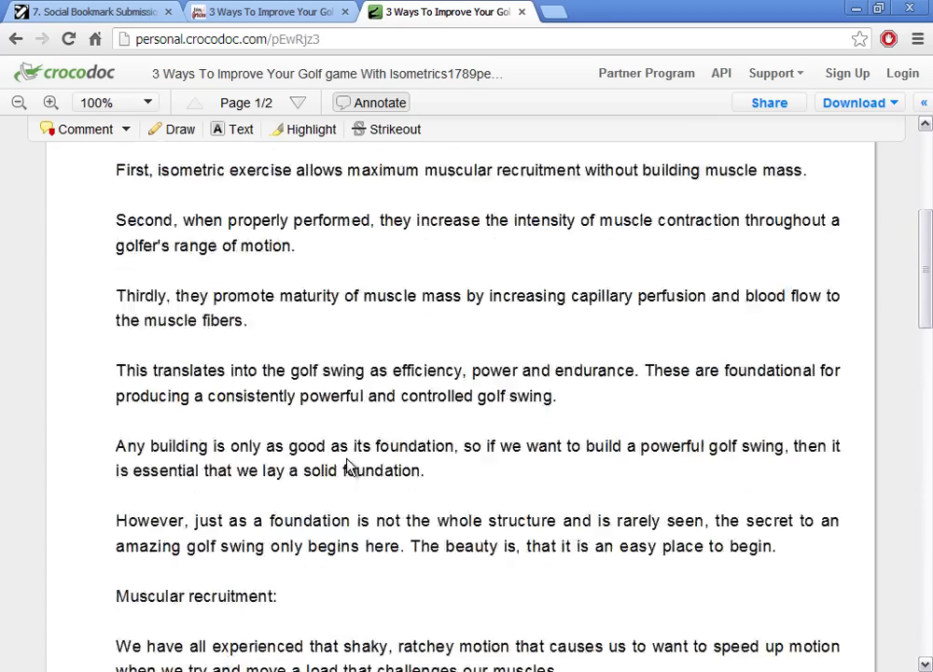
pyautogui.hotkey('alt', 'Tab')
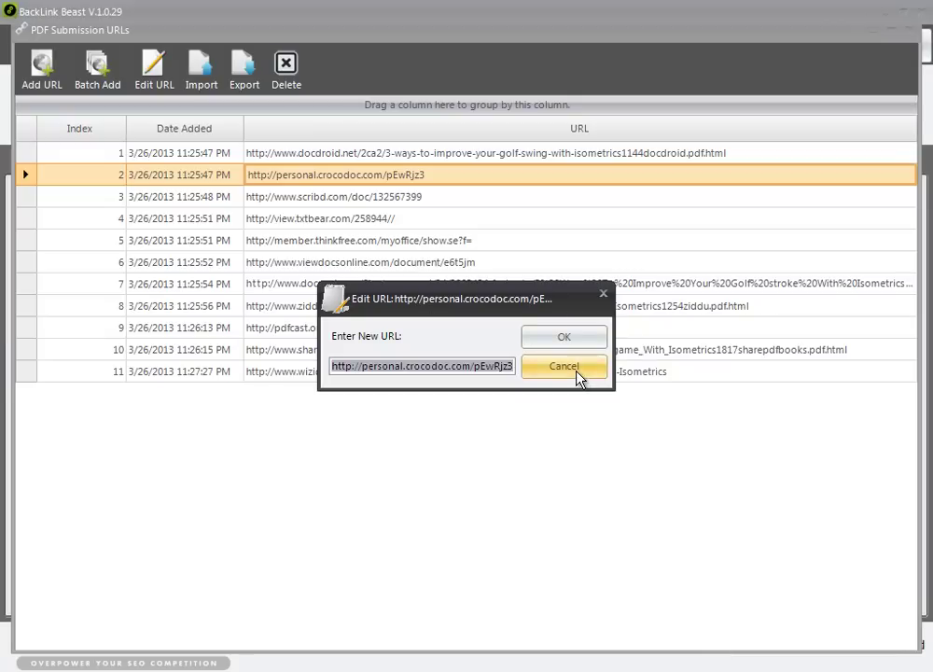
# Cancel the crocodoc Edit URL dialog without changes
pyautogui.click(527, 369)
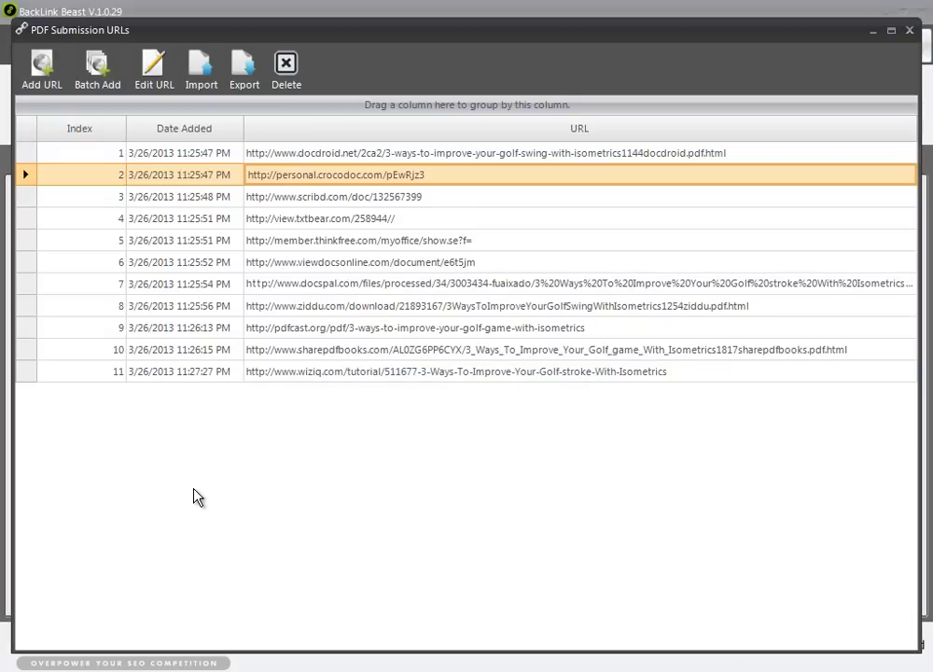